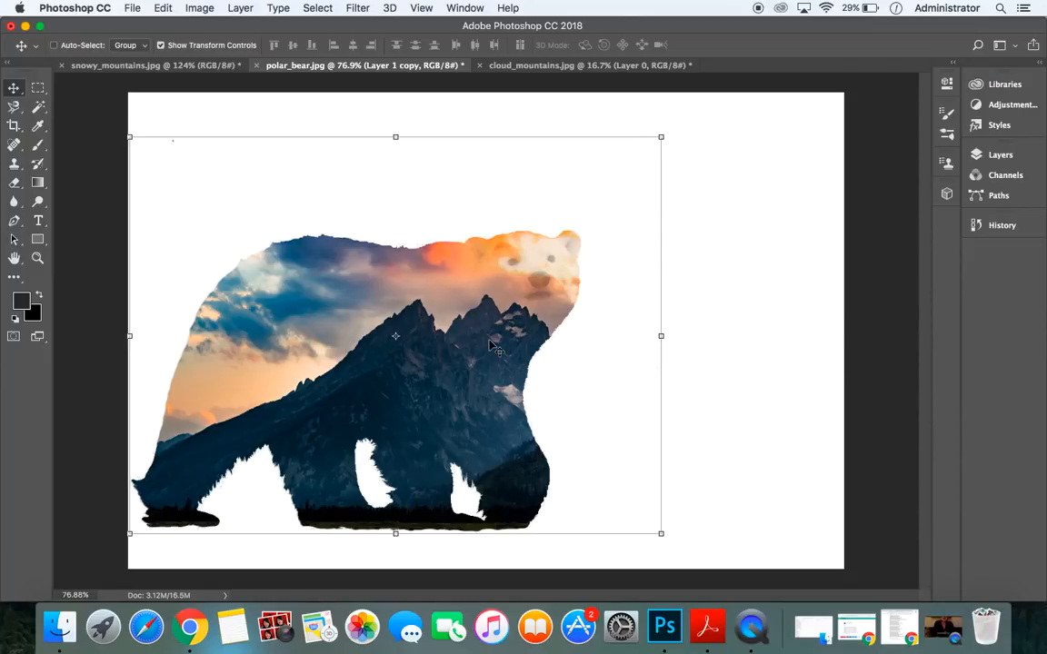
Examine the finished polar bear and mountain double exposure in close-up and as a whole.
scroll(491, 346, up, 5)
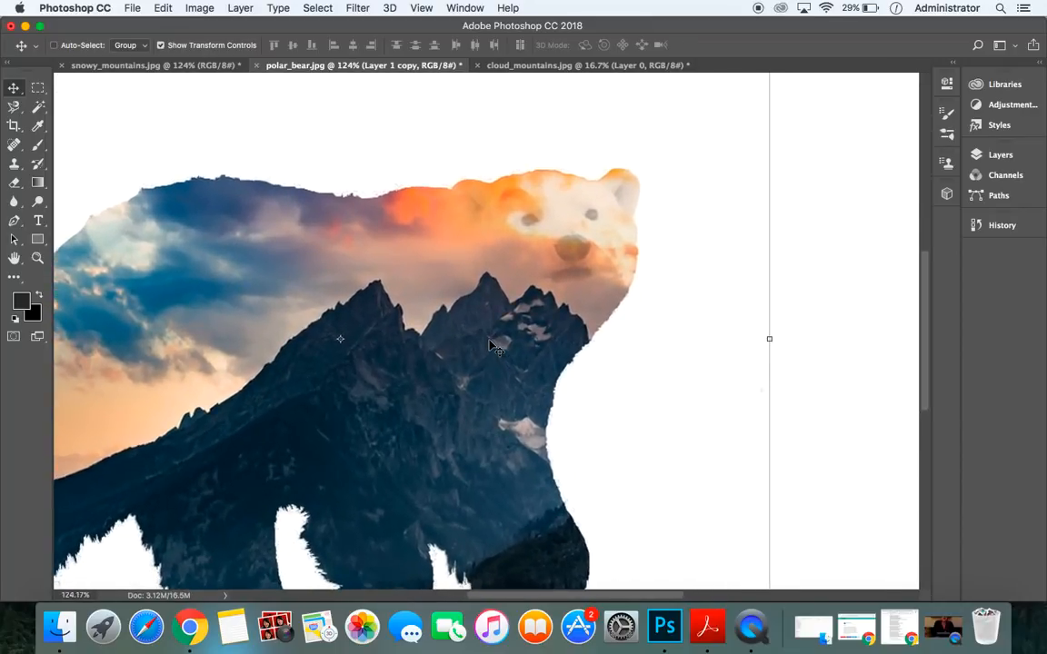
scroll(491, 345, down, 2)
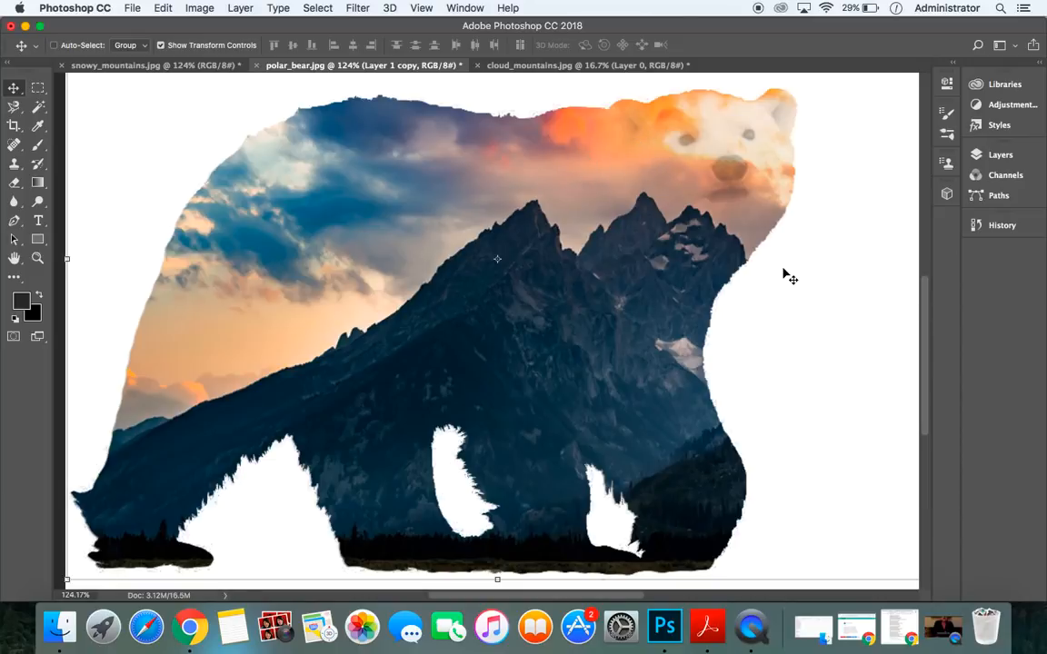
scroll(868, 289, down, 5)
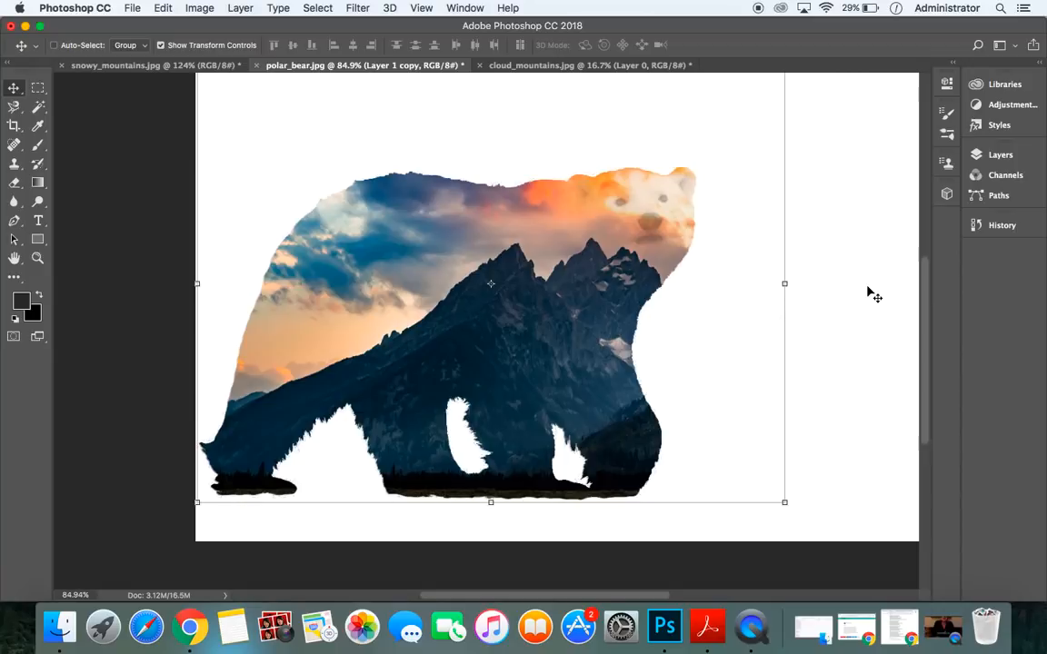
scroll(868, 289, down, 3)
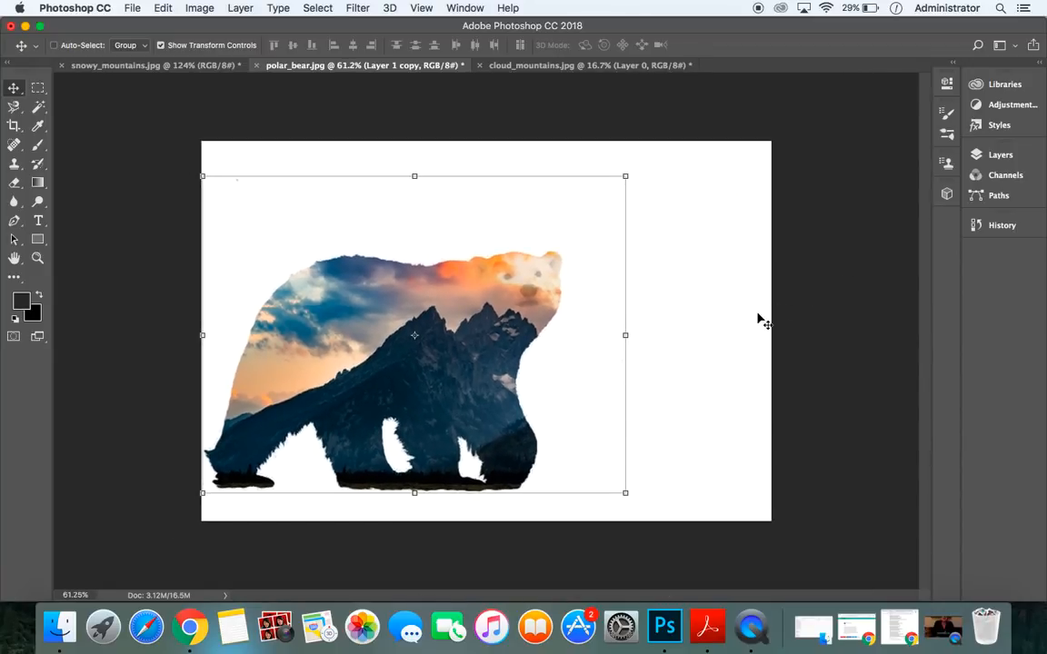
scroll(762, 320, up, 3)
scroll(762, 320, down, 1)
scroll(762, 319, down, 1)
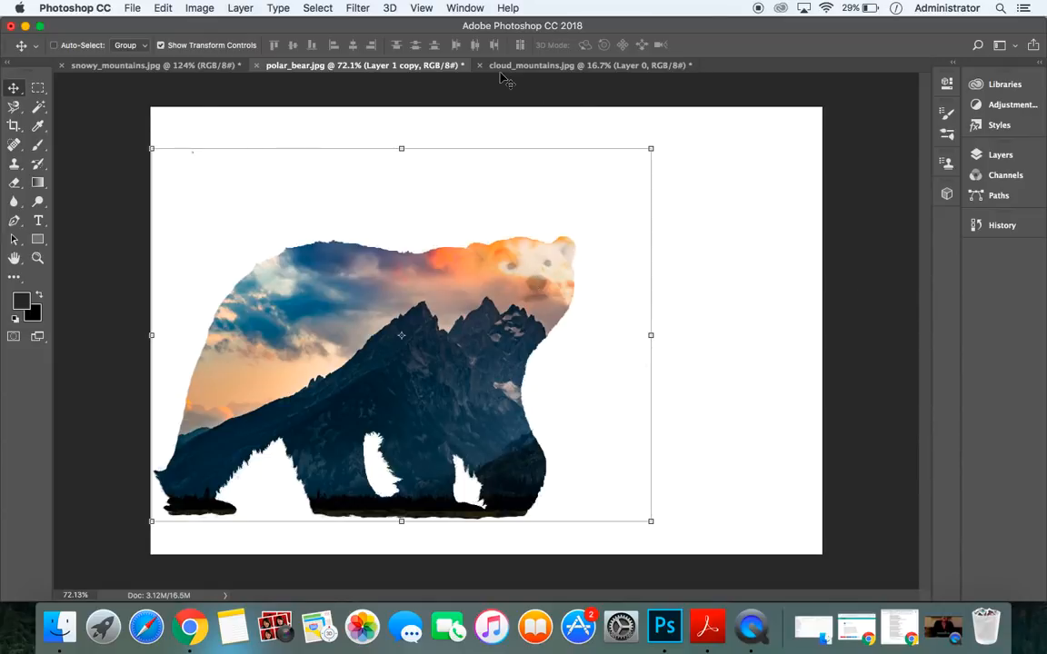
Close the polar_bear.jpg and cloud_mountains.jpg documents without saving their changes.
click(257, 67)
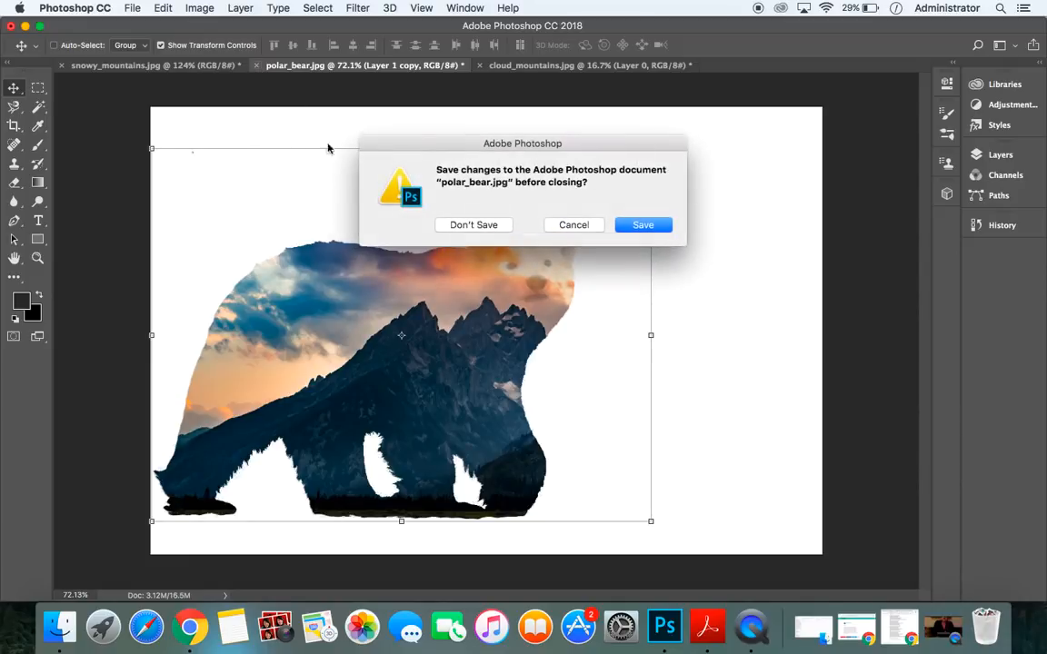
click(454, 225)
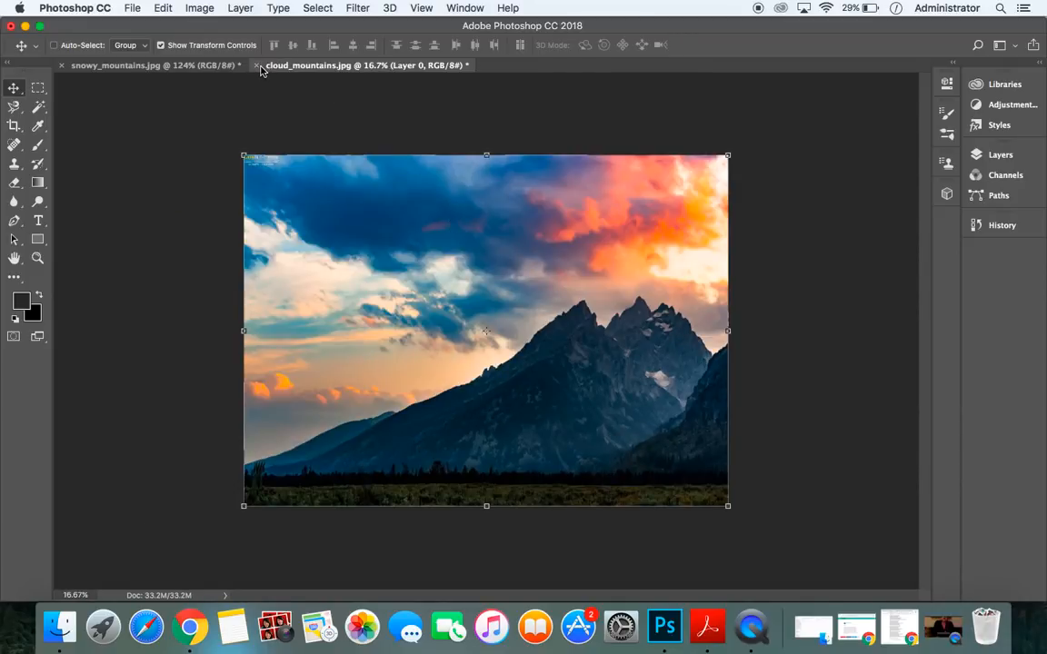
click(255, 65)
click(452, 226)
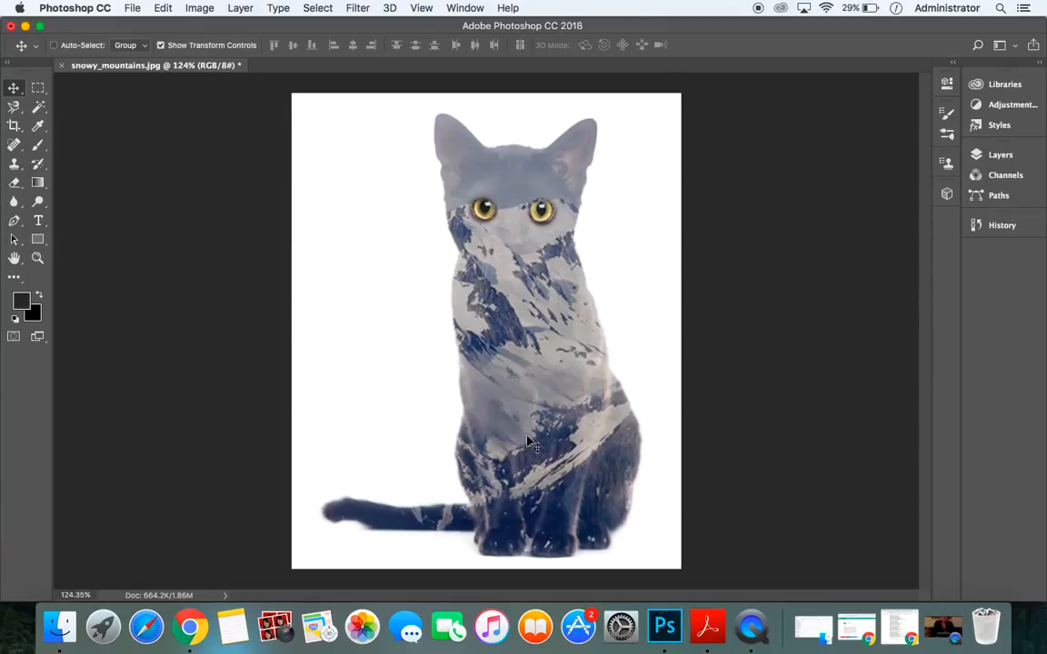
Open polar_bear.jpg from the Double Exposure folder.
click(130, 8)
click(149, 40)
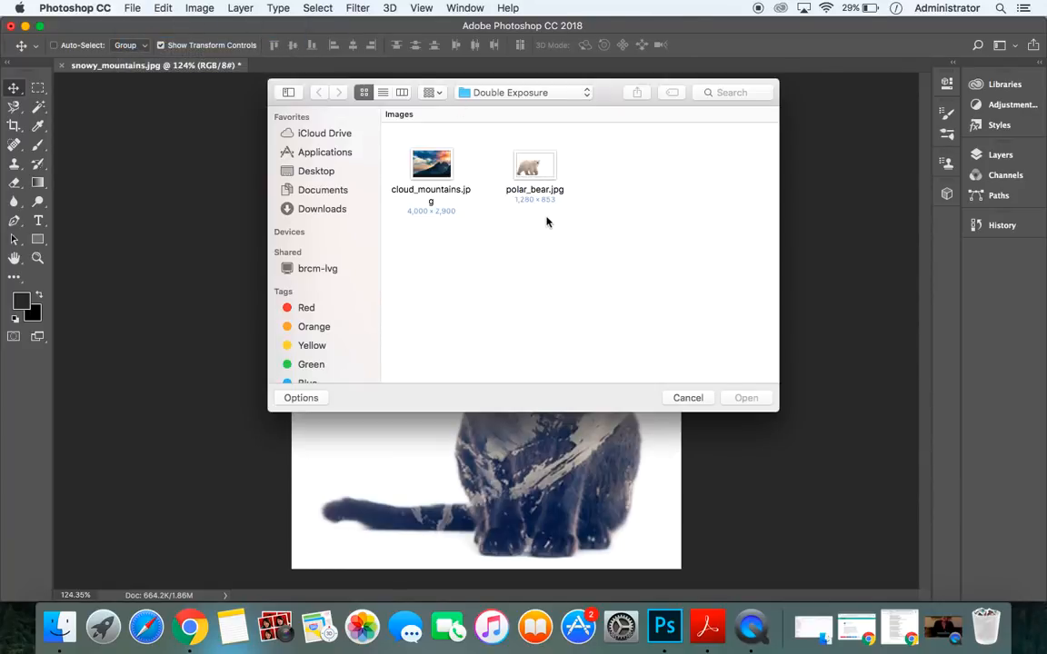
drag(539, 216, 448, 190)
click(497, 255)
click(530, 172)
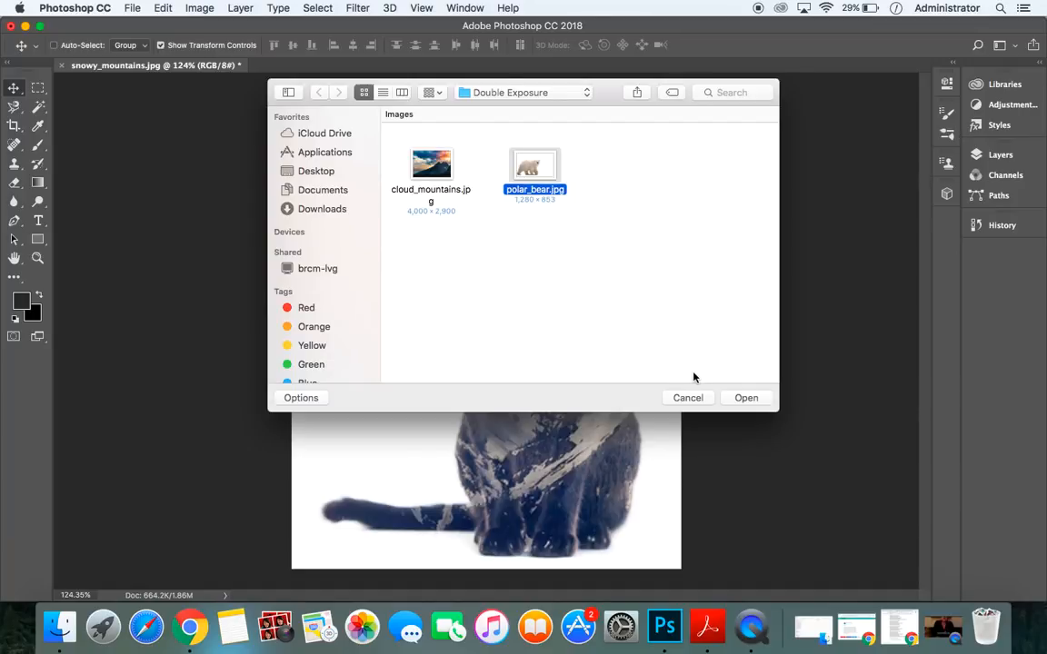
click(745, 398)
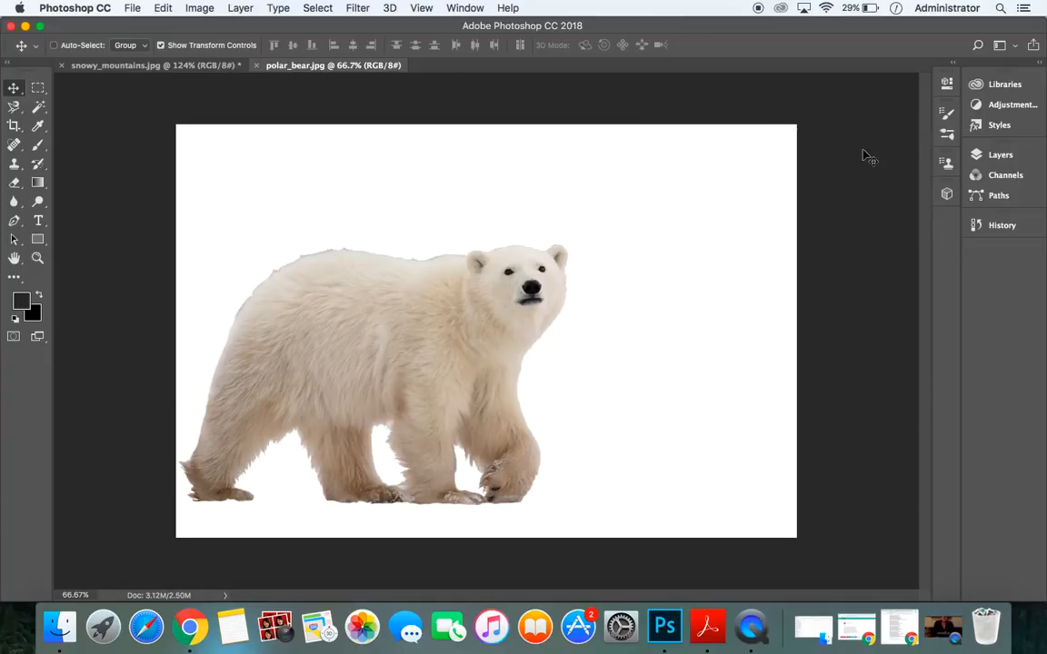
Compare the bear image's red, green and blue channels and duplicate the Blue channel.
click(1000, 155)
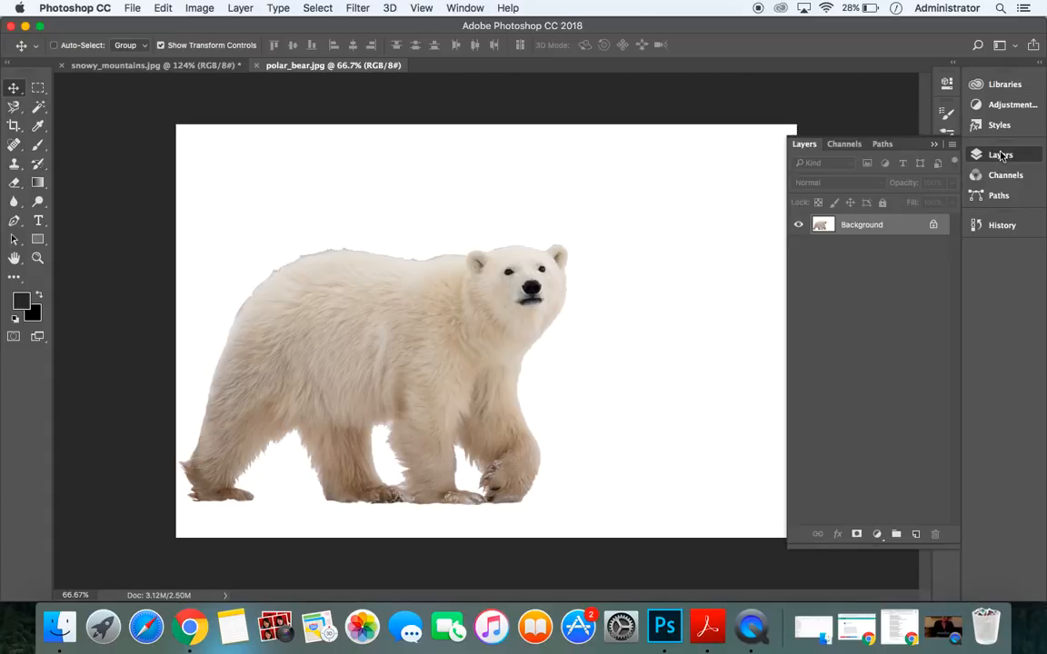
click(852, 145)
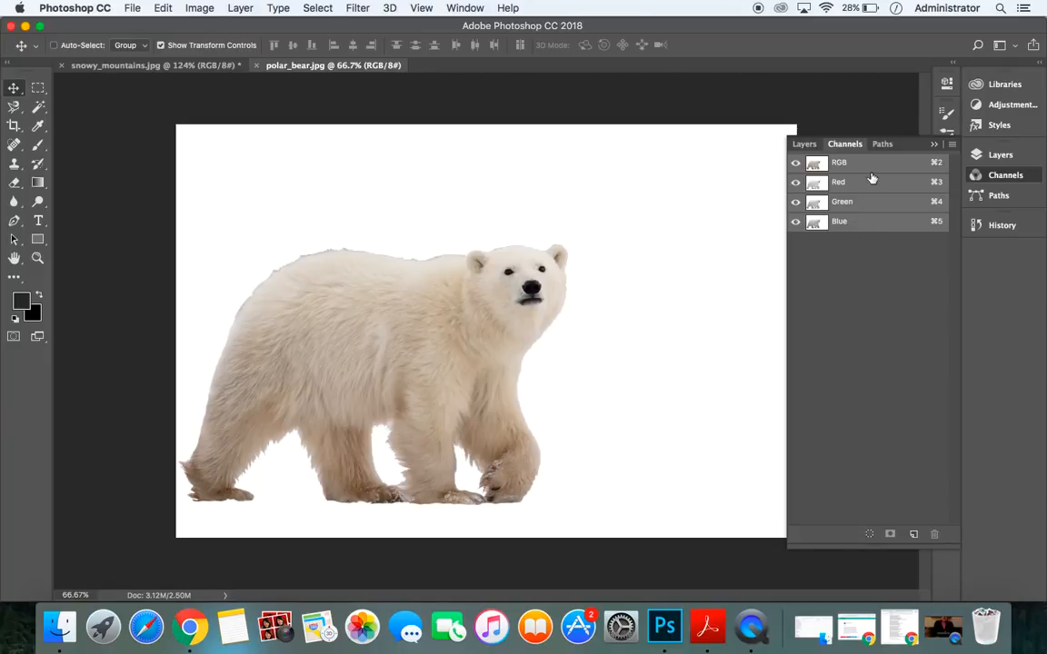
click(866, 185)
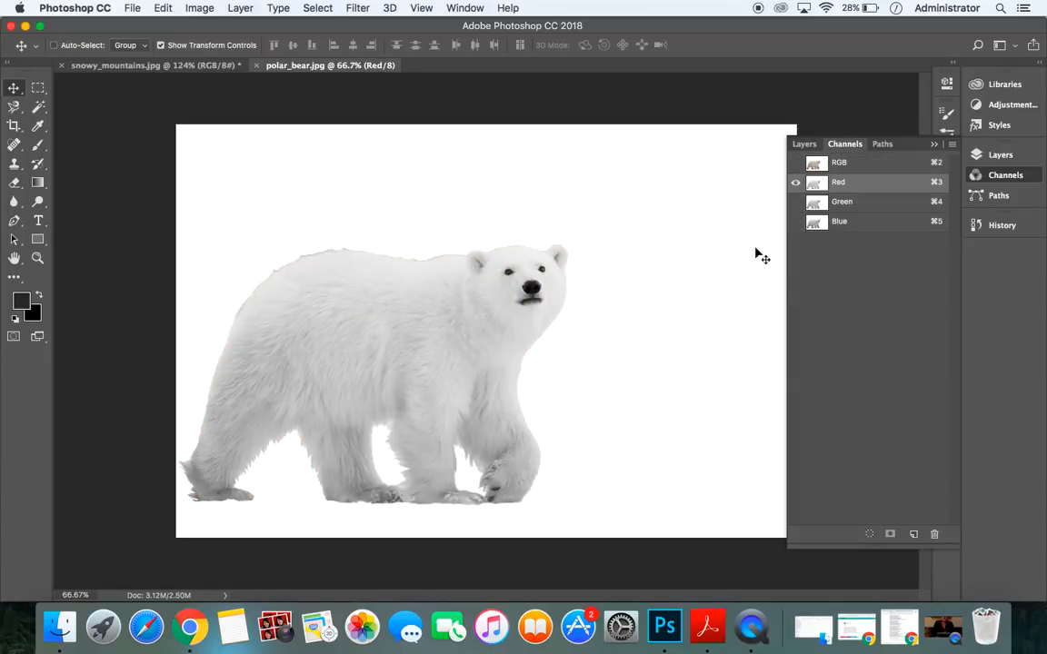
click(862, 202)
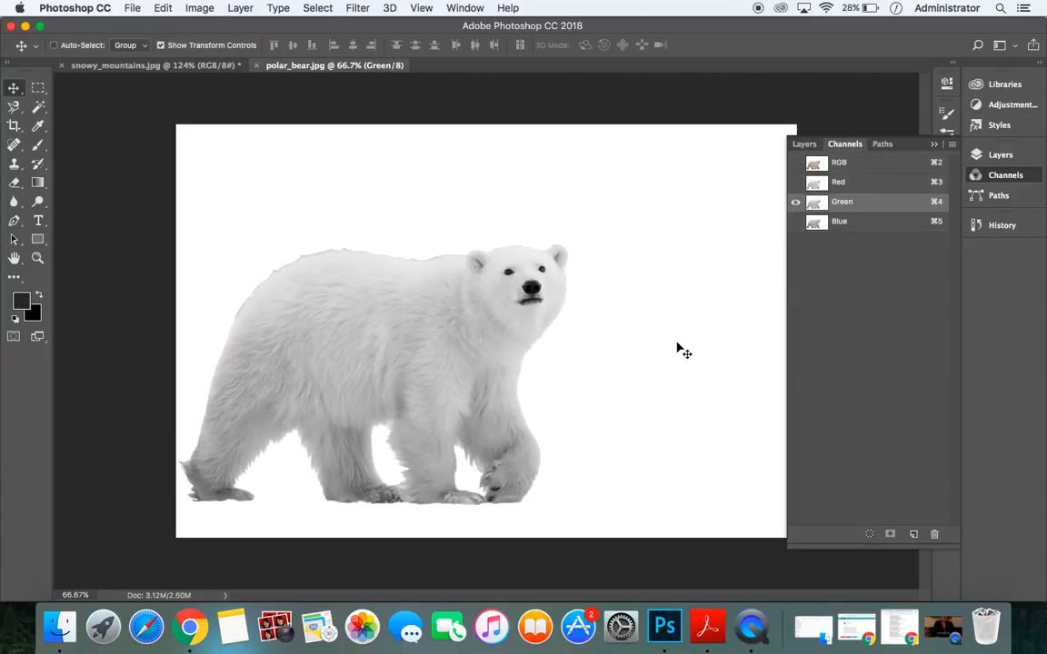
click(862, 229)
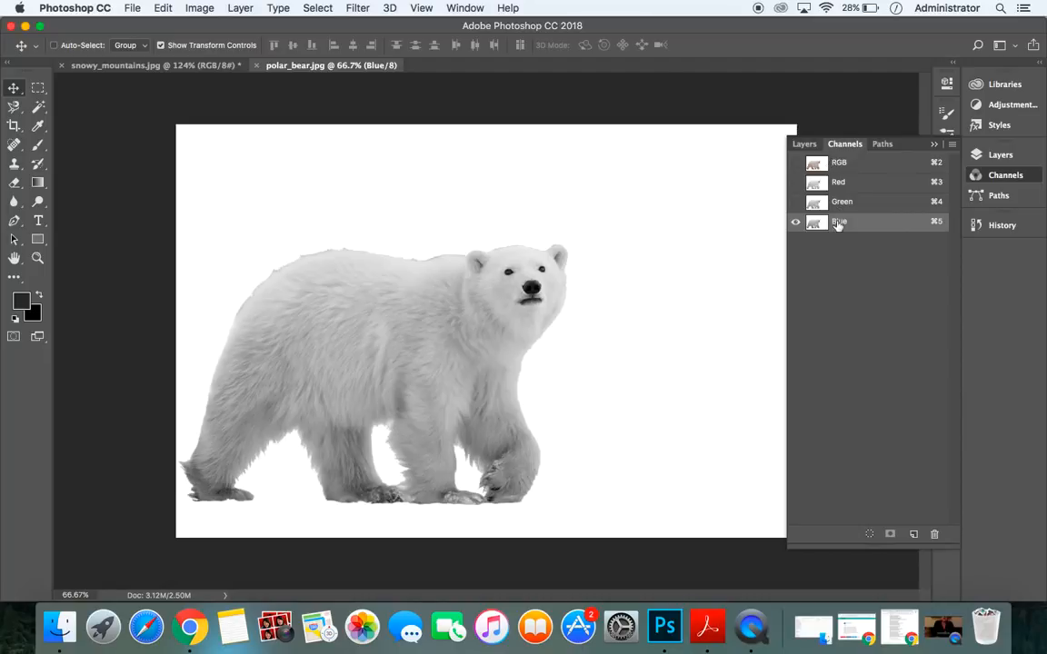
drag(836, 224, 915, 537)
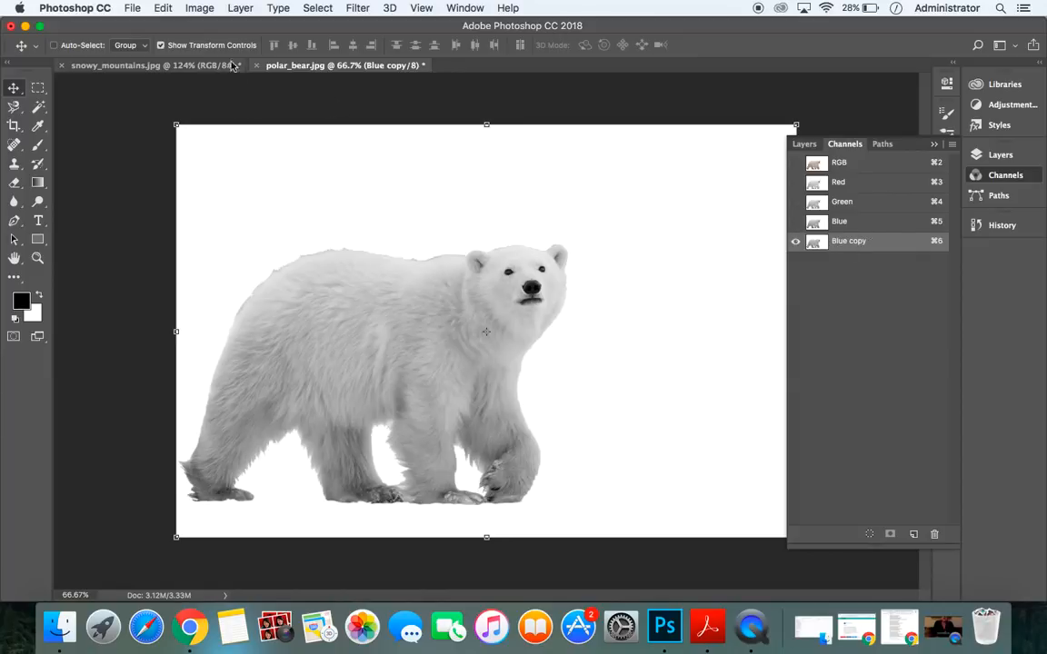
Apply a Levels adjustment to the Blue copy channel with the midtone input level set to 0.01.
click(205, 8)
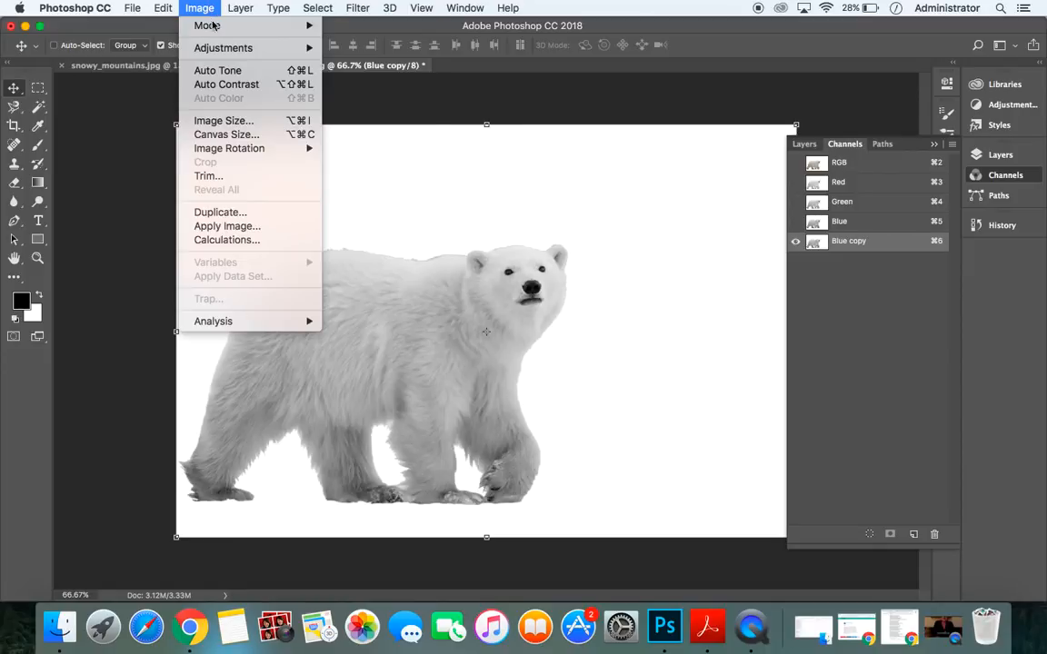
mouse_move(233, 53)
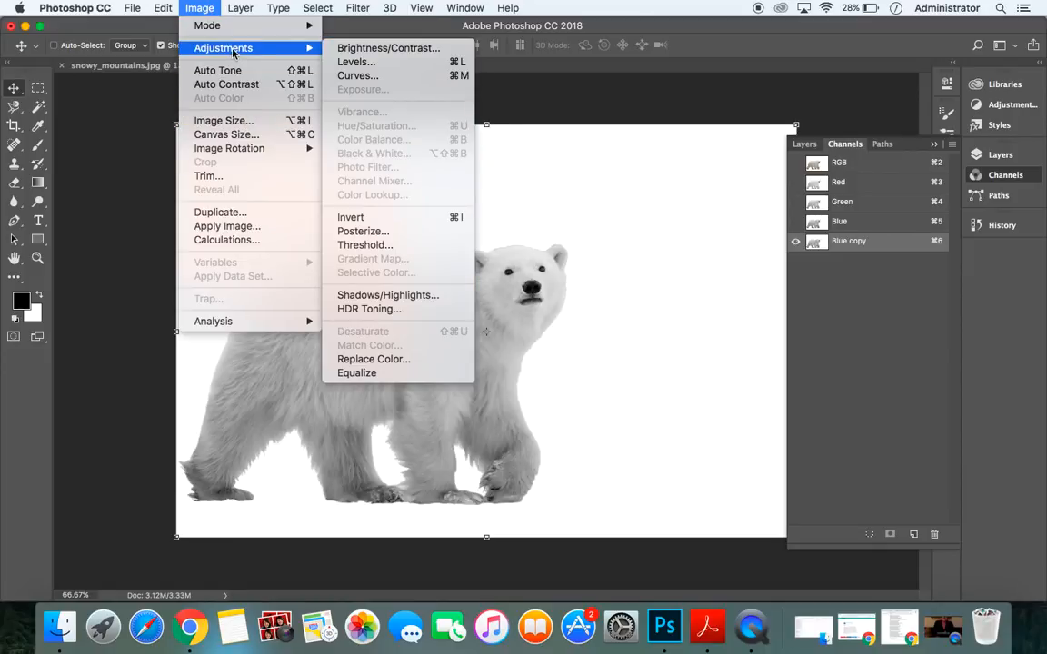
click(354, 62)
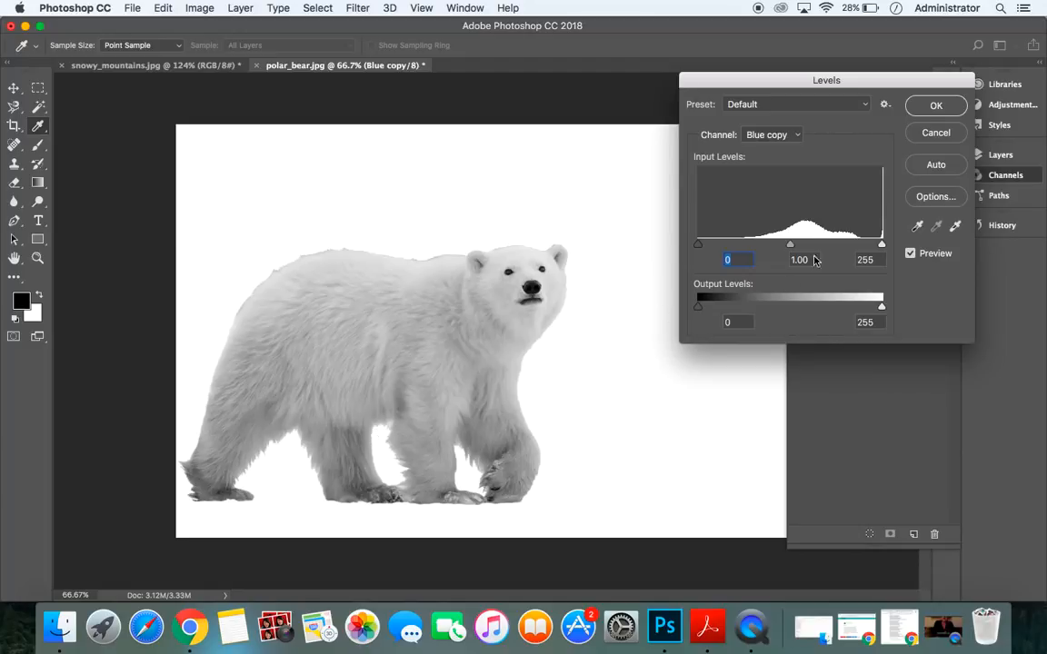
drag(793, 244, 889, 247)
key(Tab)
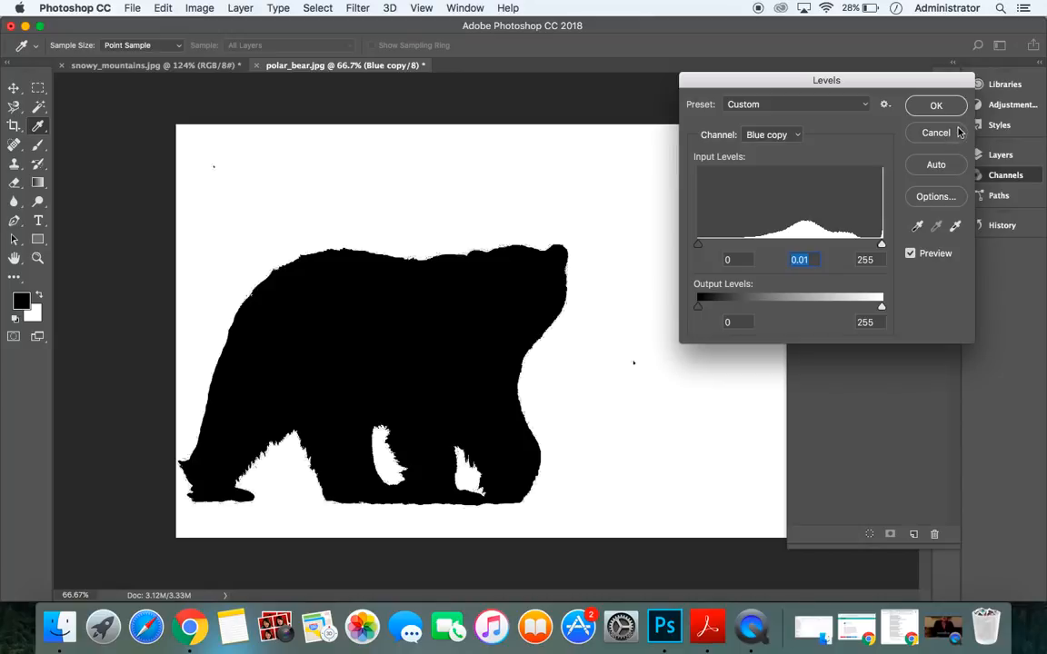
click(937, 106)
key(v)
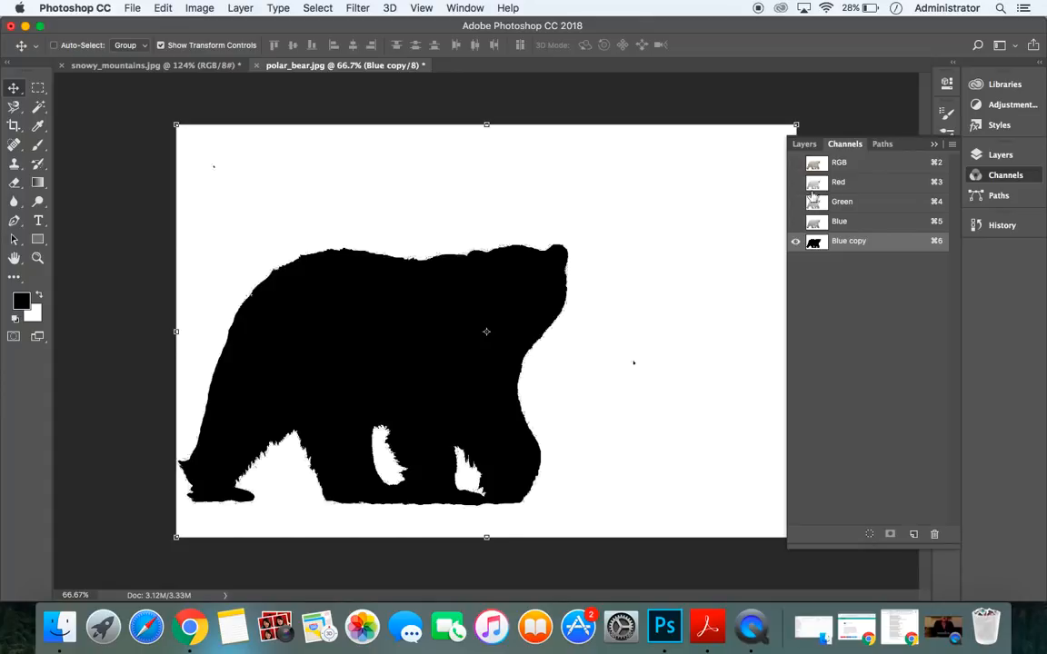
Return to the RGB composite, load the Blue copy channel as a selection and invert it to select the bear.
click(854, 170)
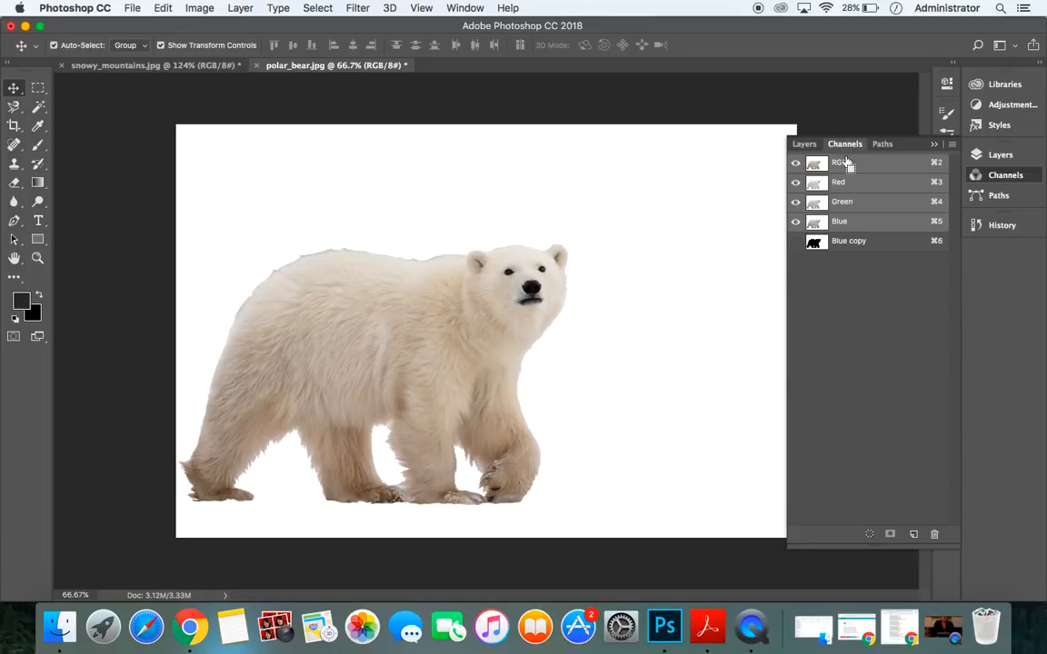
super+click(853, 246)
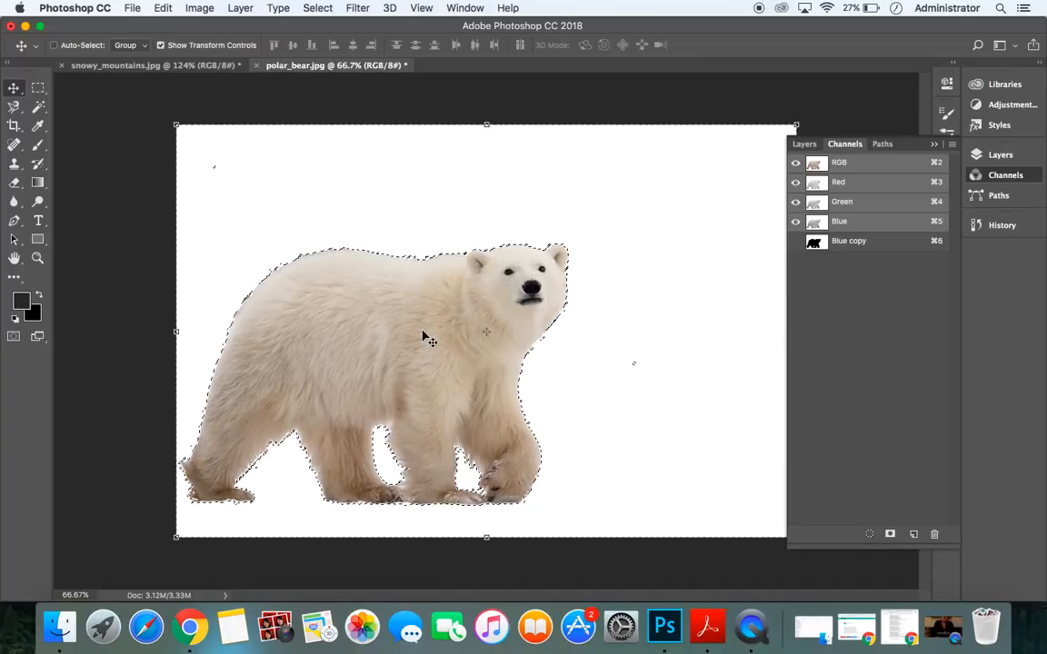
click(325, 11)
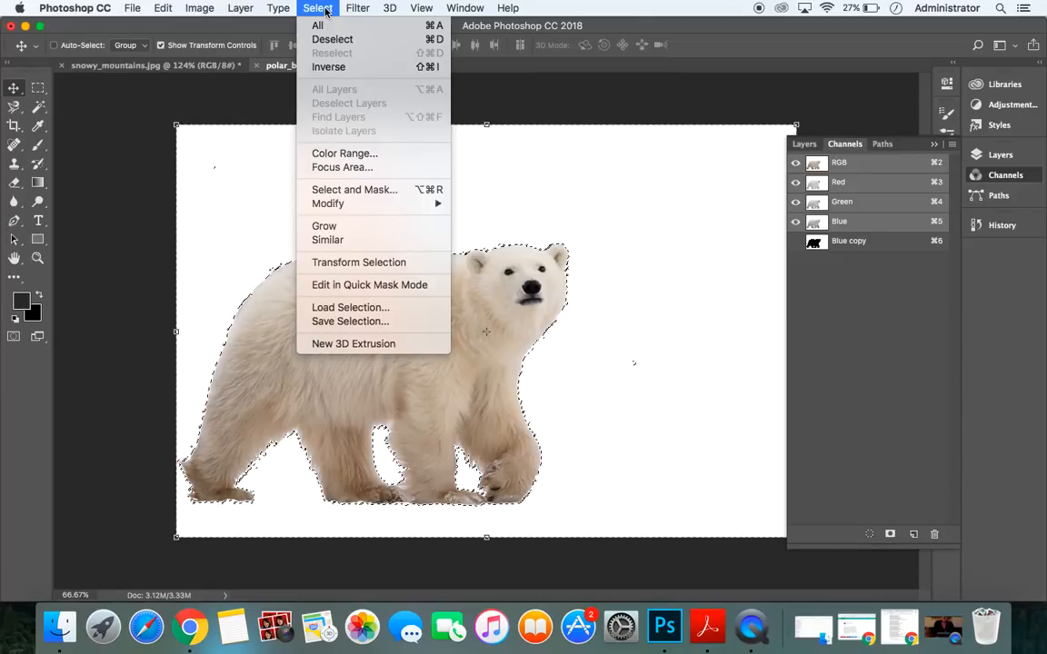
click(338, 68)
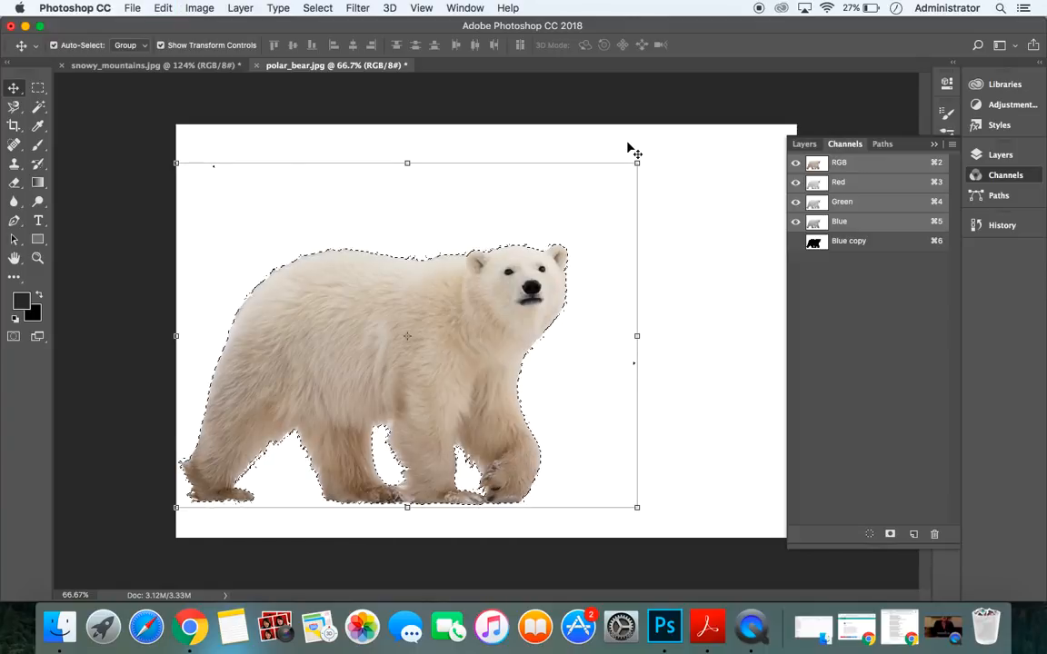
Copy the selected bear onto its own layer and check the cutout with the Background layer temporarily hidden.
click(805, 144)
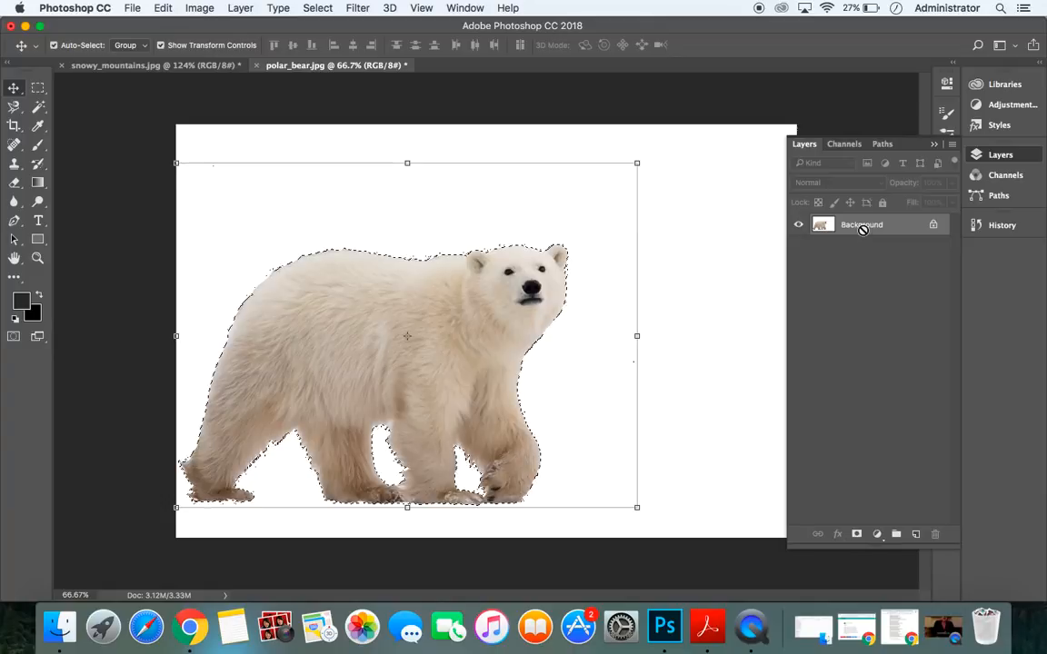
key(super+v)
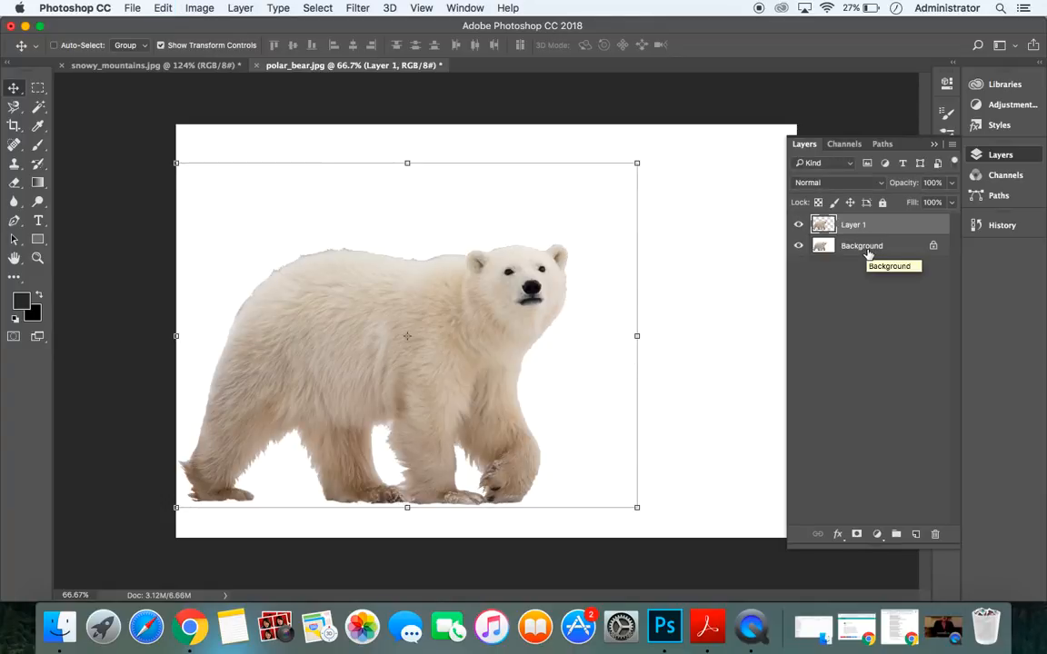
click(799, 247)
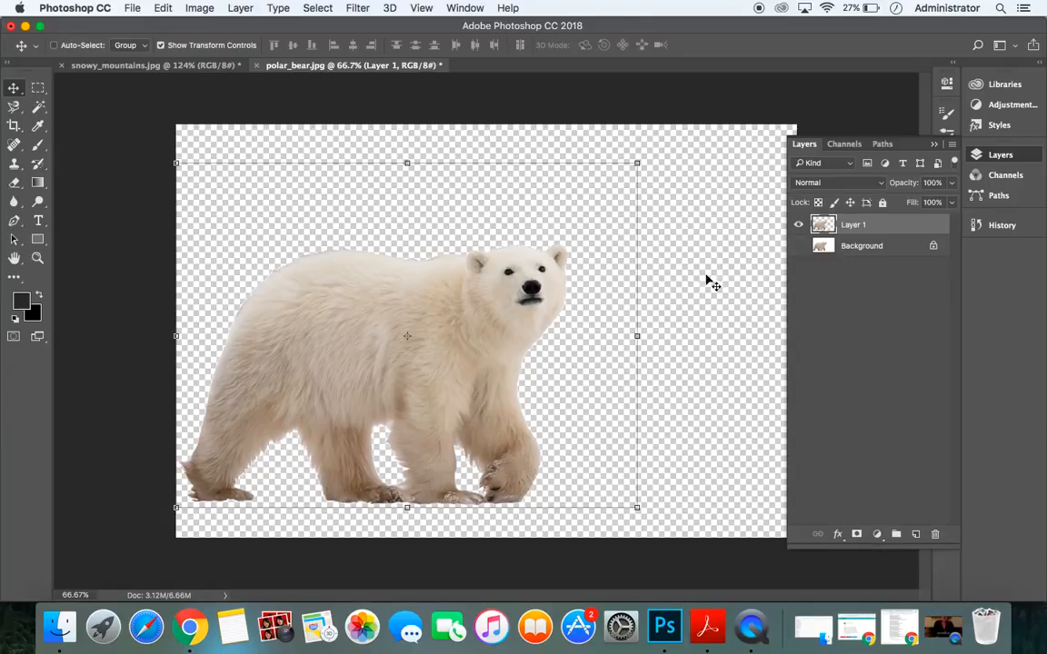
click(798, 246)
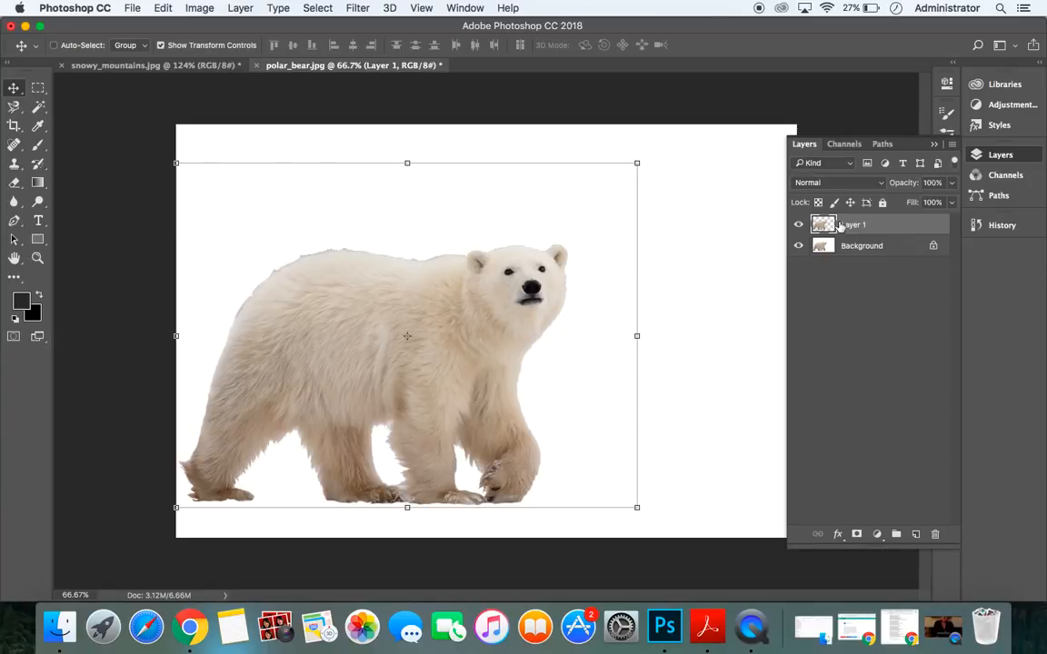
click(916, 311)
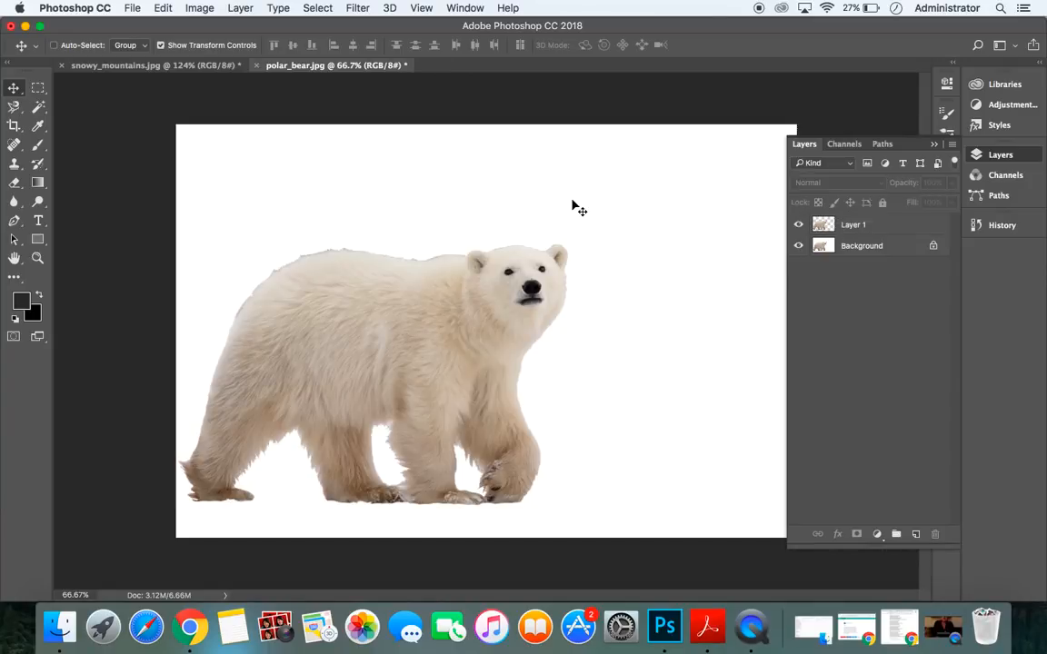
Open cloud_mountains.jpg from the Double Exposure folder.
click(128, 9)
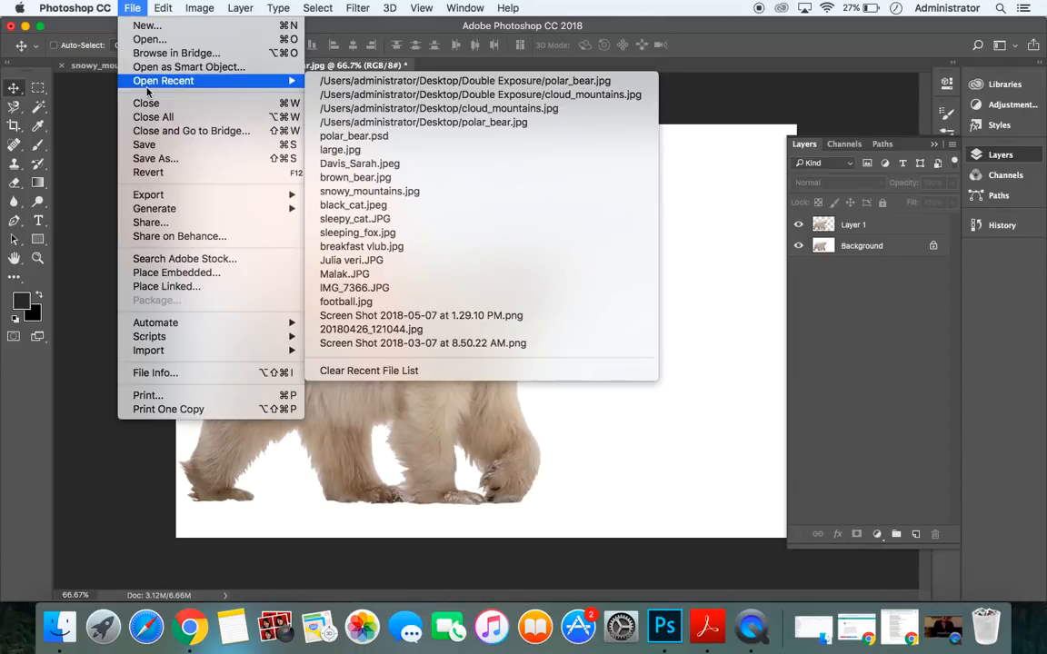
click(161, 43)
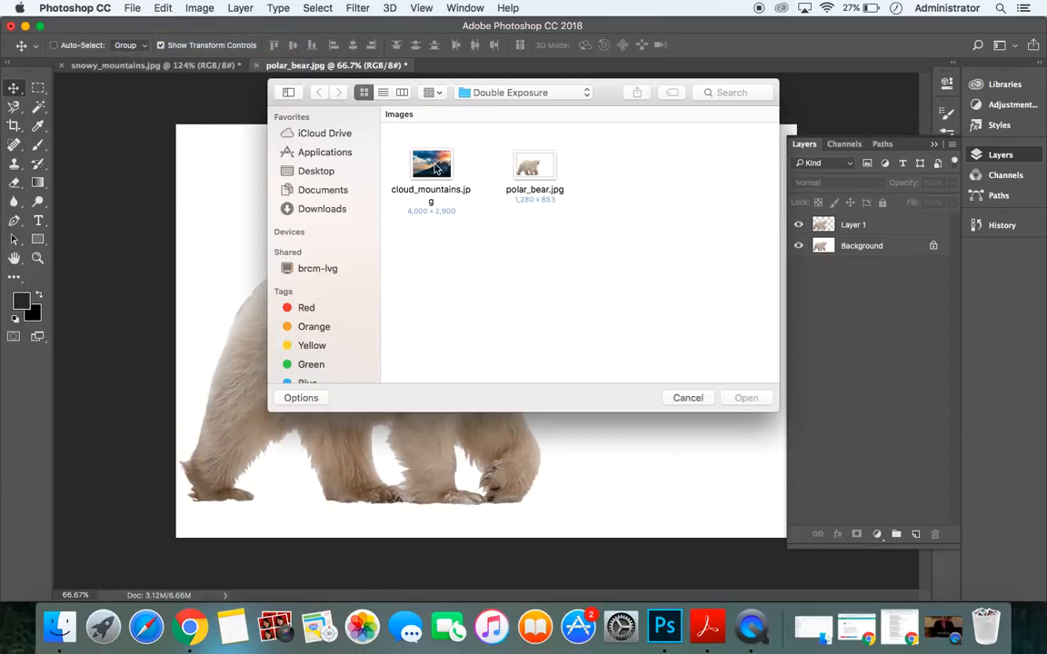
click(435, 168)
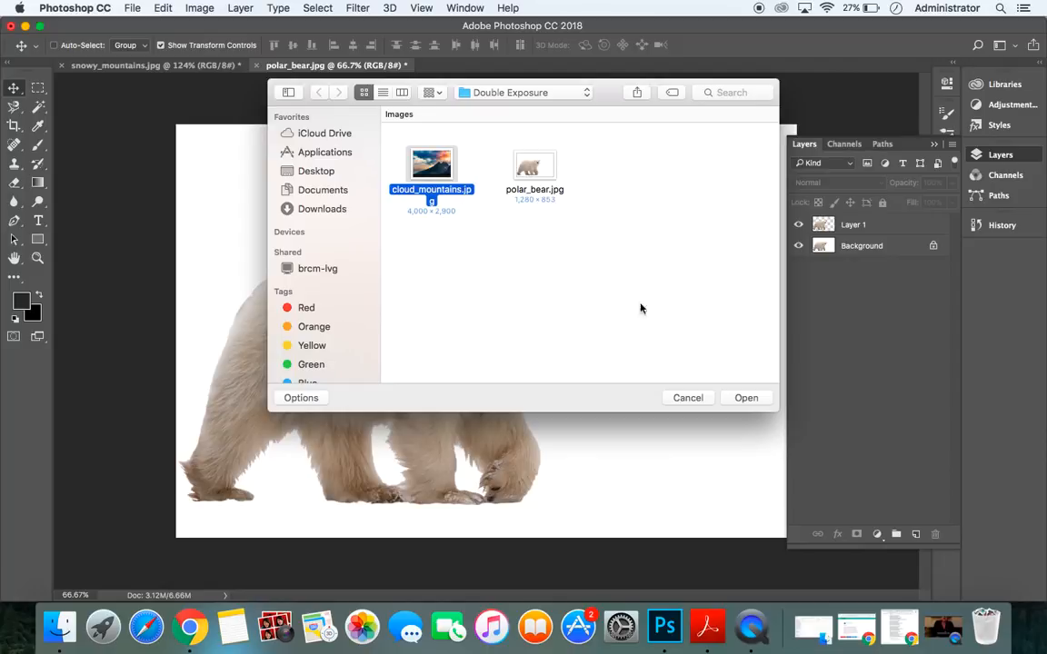
click(745, 398)
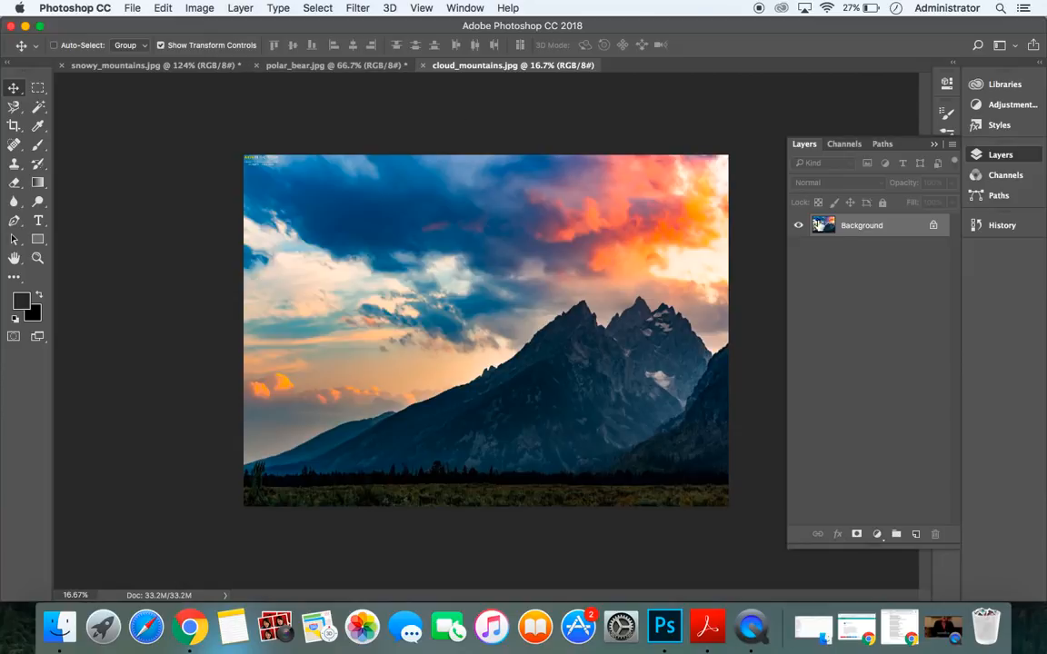
Unlock the Background layer of cloud_mountains.jpg so it becomes a regular layer.
click(935, 225)
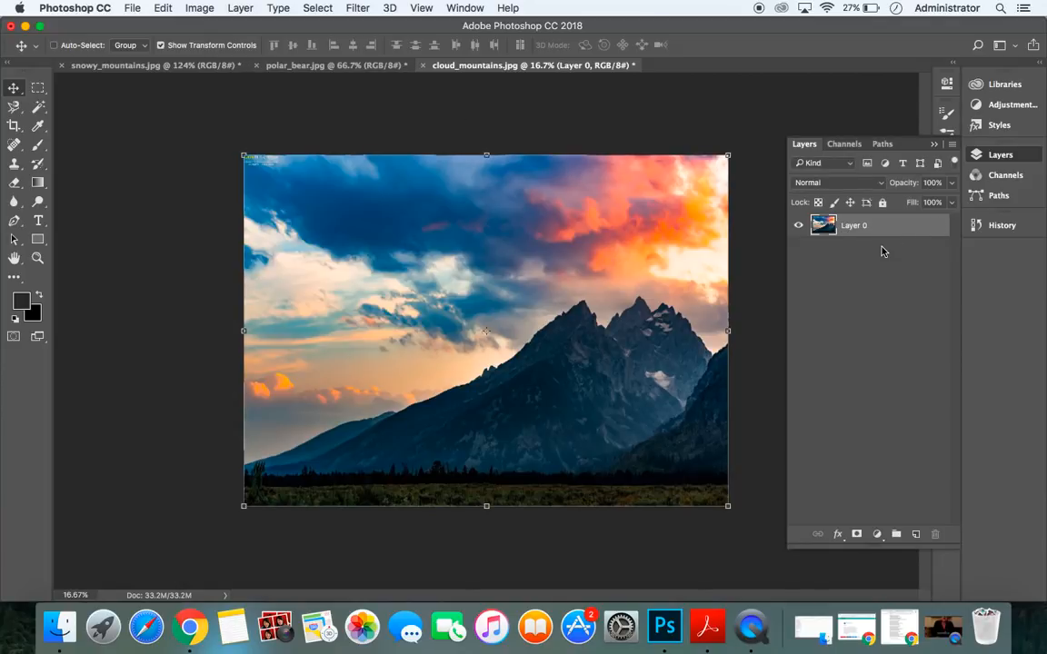
click(860, 281)
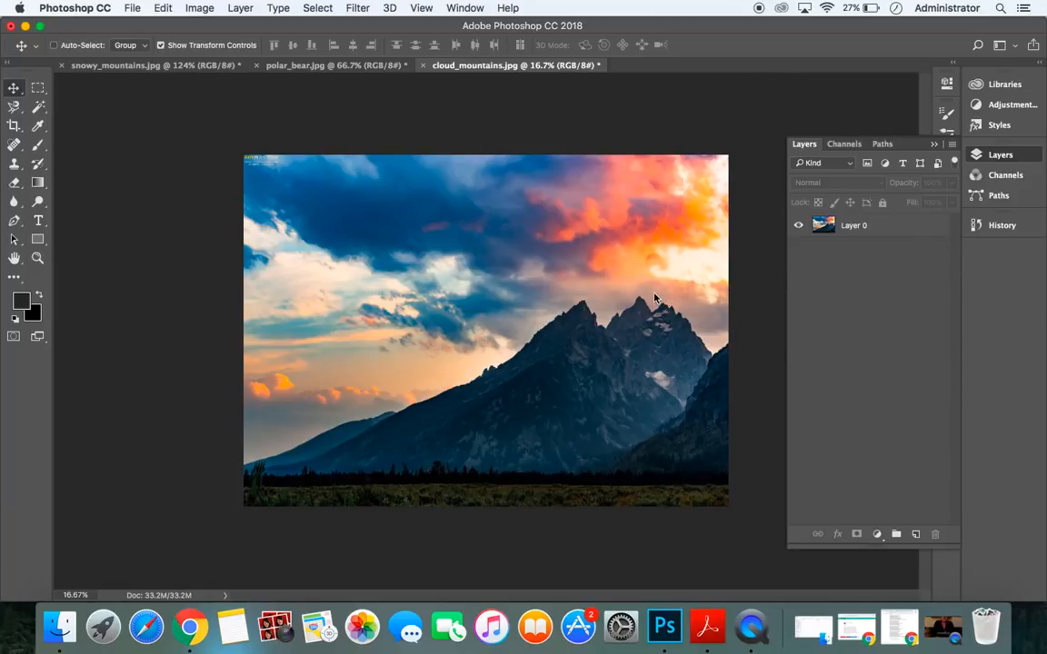
click(589, 265)
click(651, 231)
key(super)
click(314, 67)
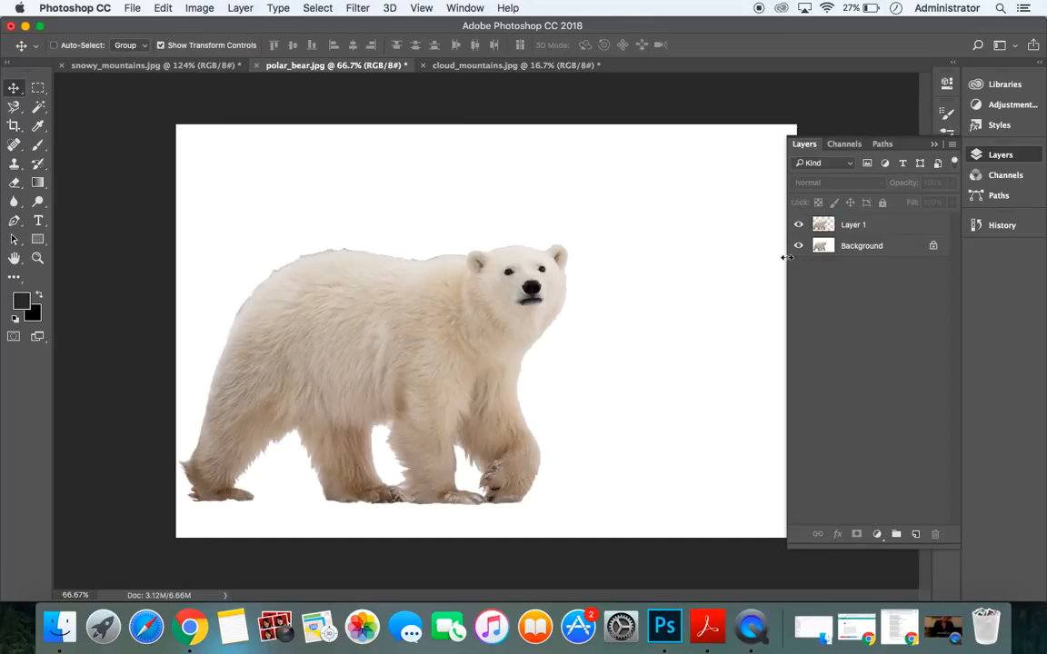
key(super+v)
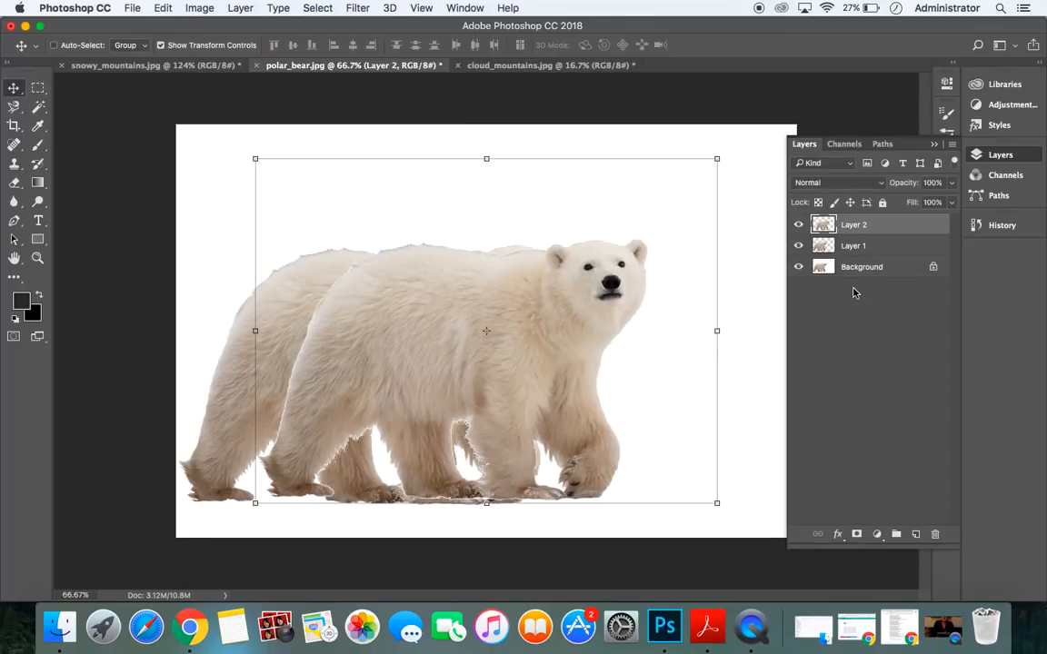
key(super+z)
Copy the whole mountain landscape layer from cloud_mountains.jpg and paste it into polar_bear.jpg as a new layer.
click(519, 66)
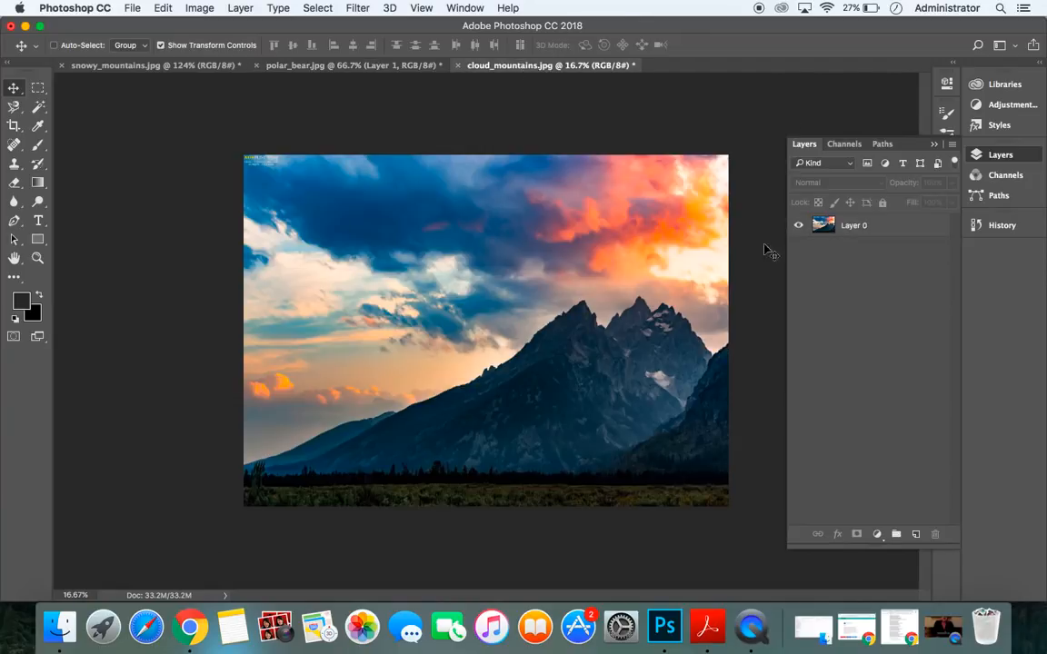
click(893, 234)
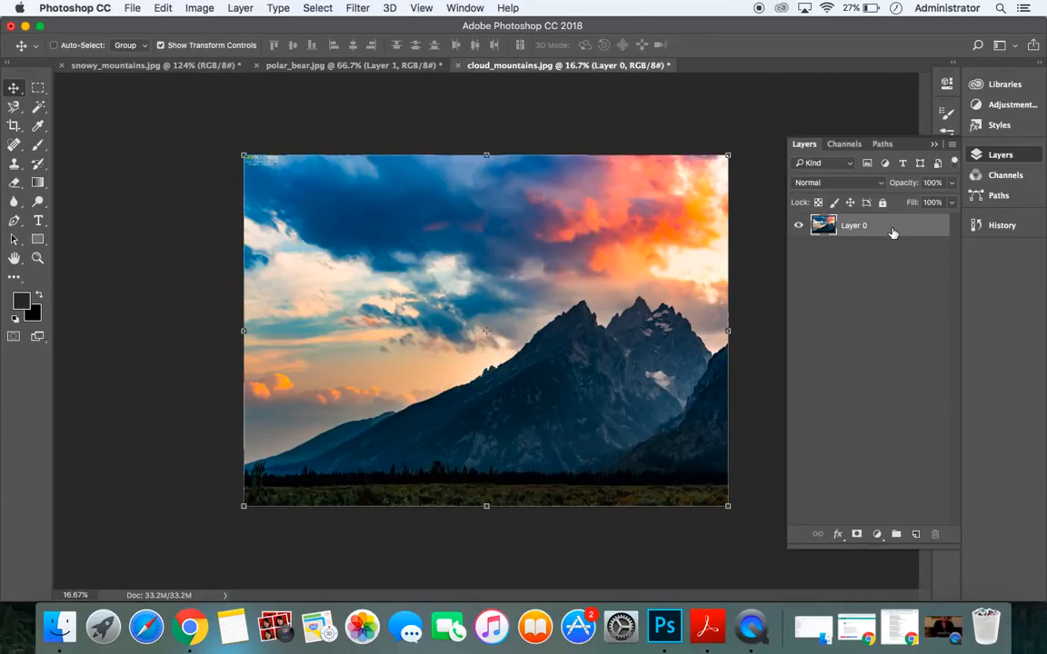
click(391, 66)
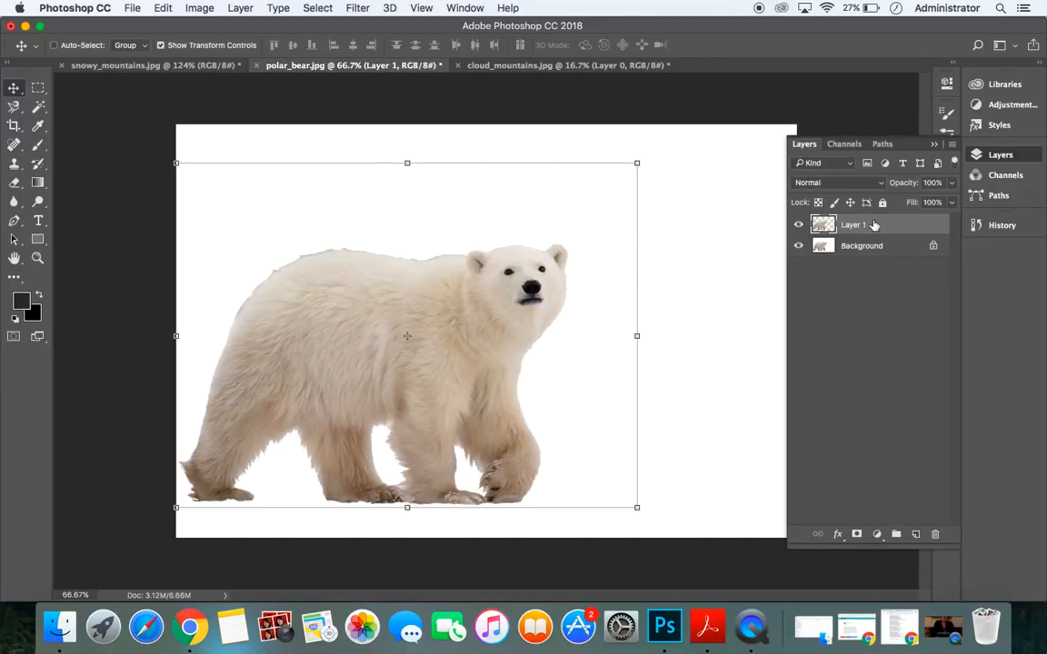
key(super+v)
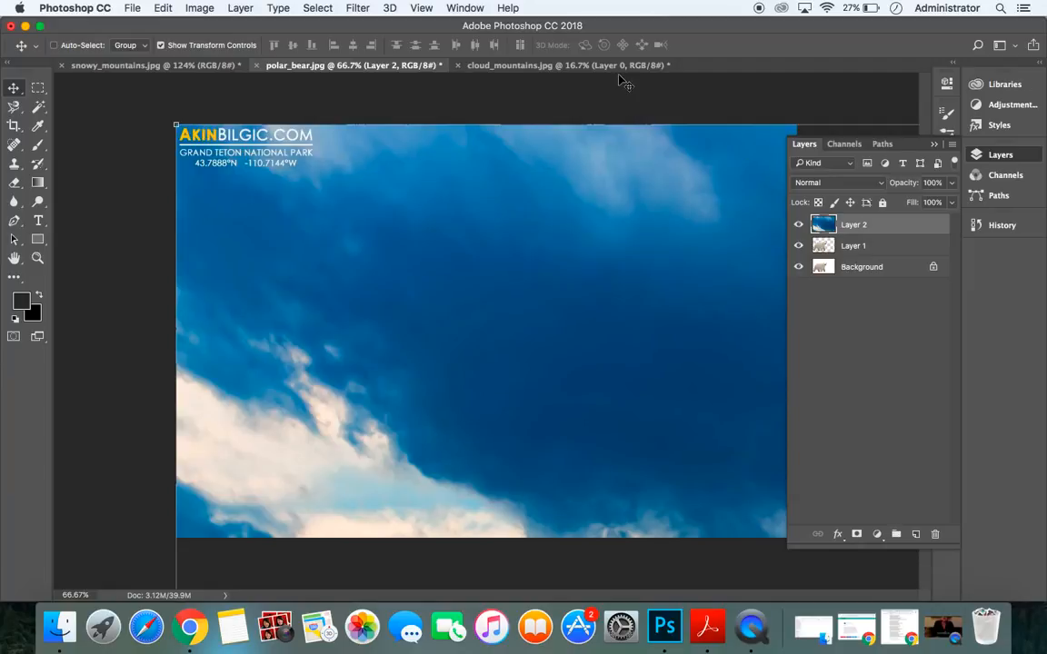
click(556, 66)
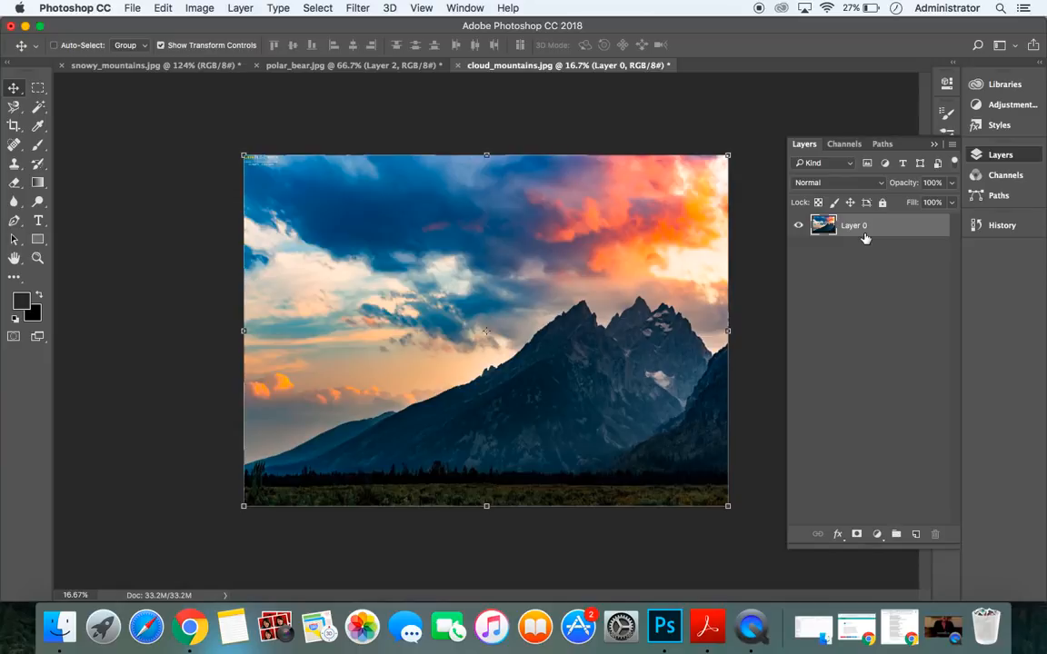
click(355, 65)
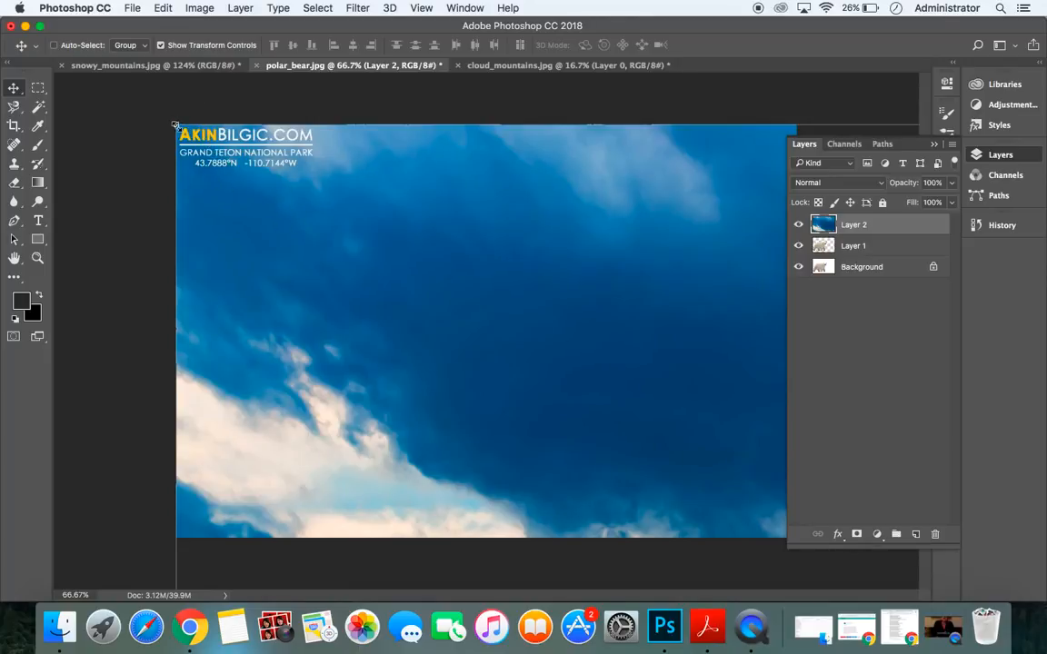
Scale the pasted landscape layer down to about 32.55% so it covers the canvas, and apply the transformation.
drag(175, 123, 713, 445)
drag(645, 485, 557, 363)
drag(594, 454, 218, 192)
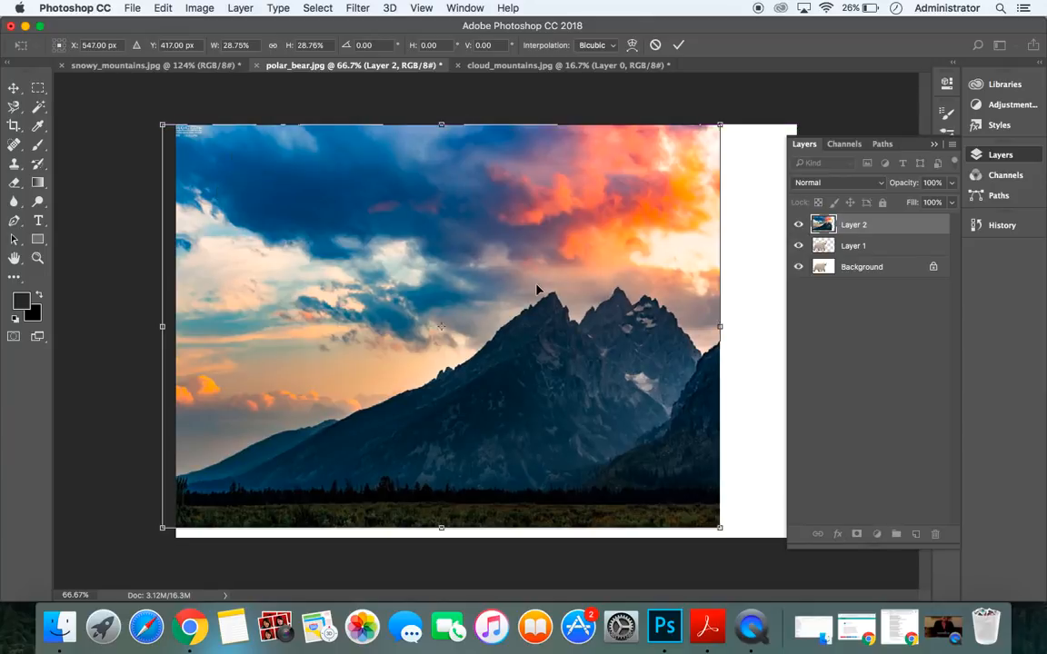
drag(720, 527, 816, 532)
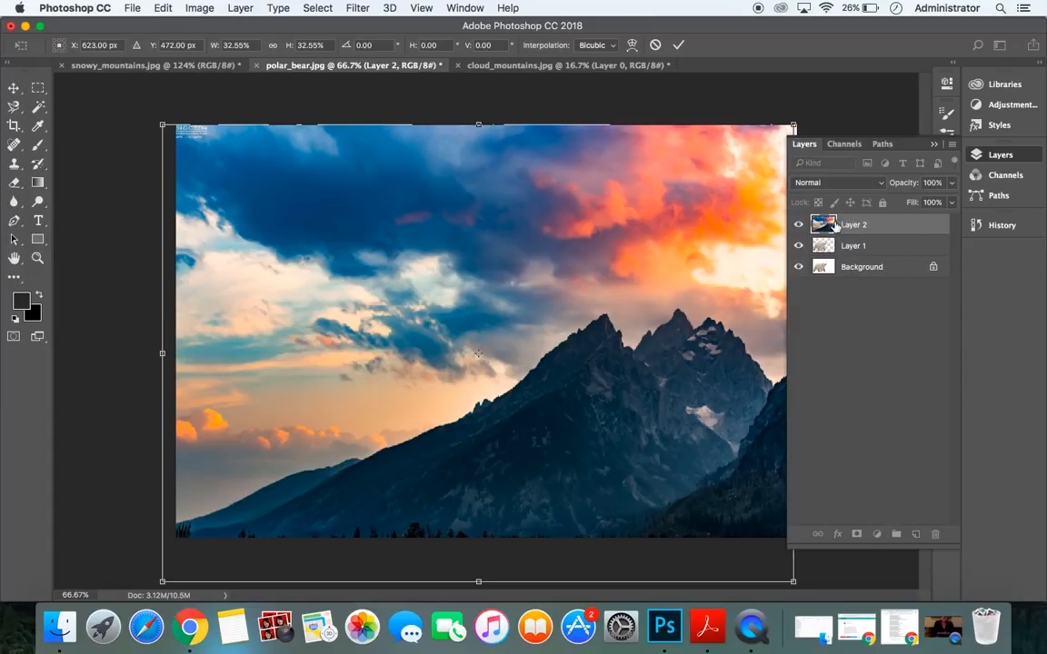
click(14, 85)
click(645, 227)
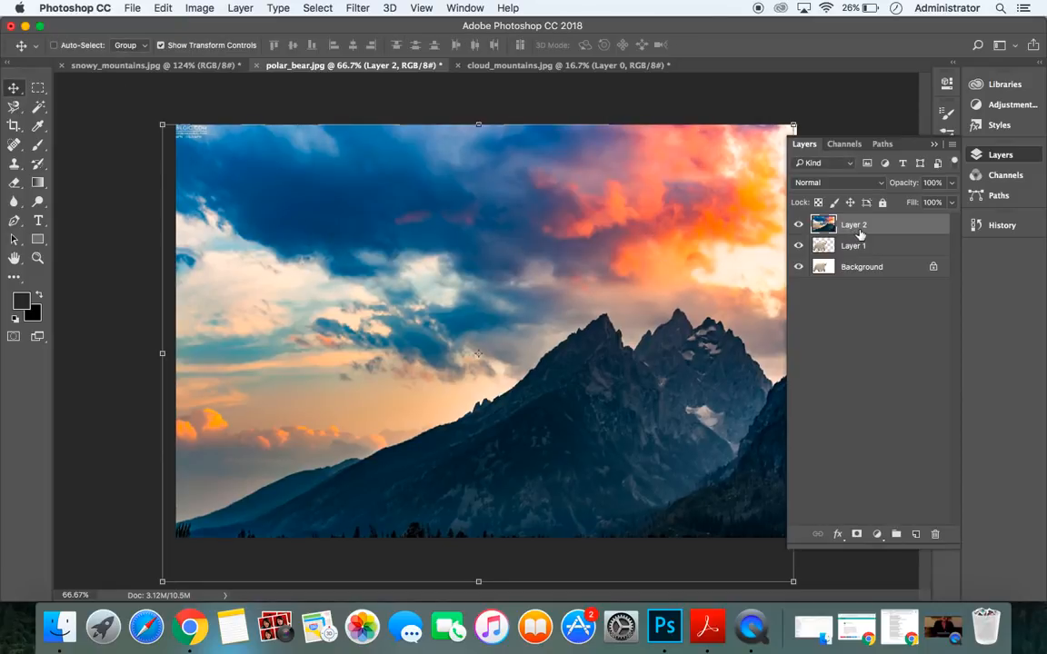
Preview the bear cutout above the landscape by reordering the layers, and return the landscape layer to the top.
drag(860, 251, 854, 221)
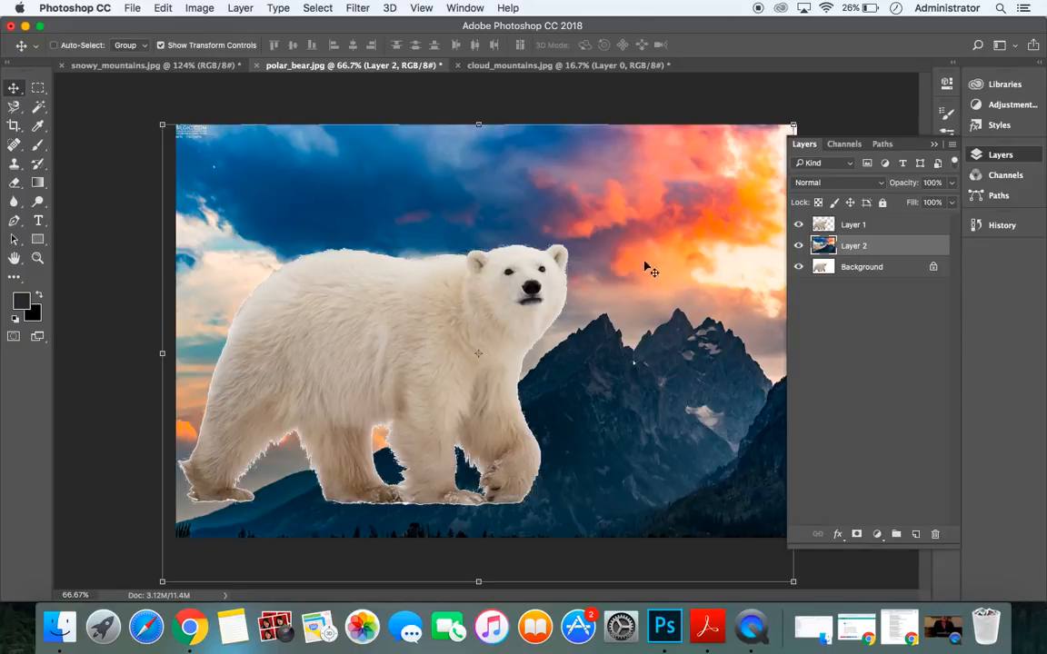
drag(859, 245, 862, 223)
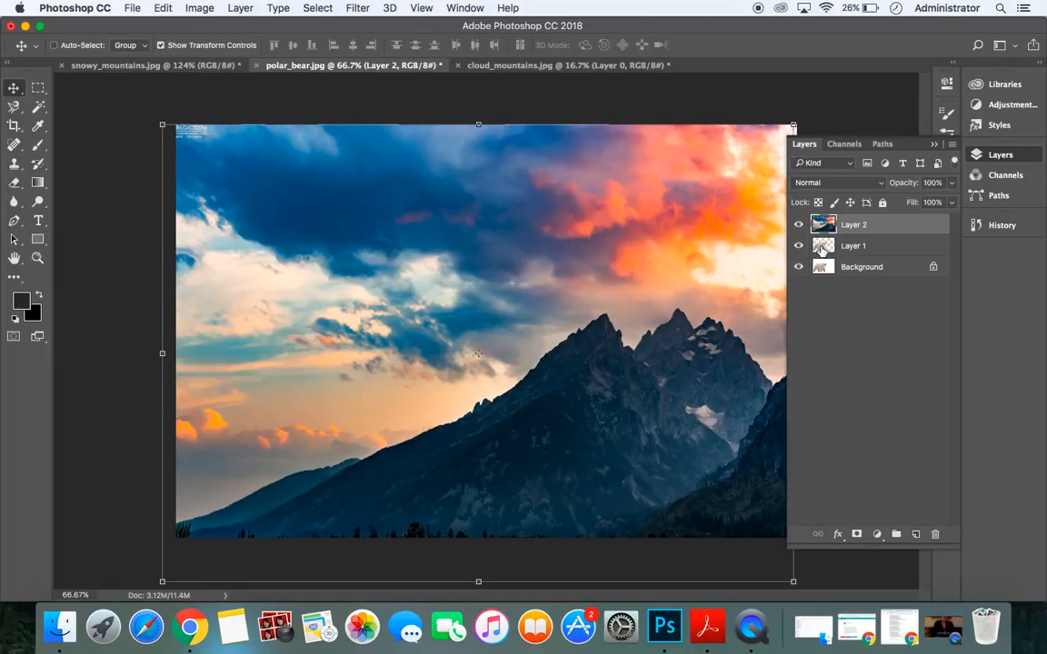
Create an unlinked layer mask from the bear's outline on Layer 1 and move the mask onto the landscape in Layer 2.
click(822, 248)
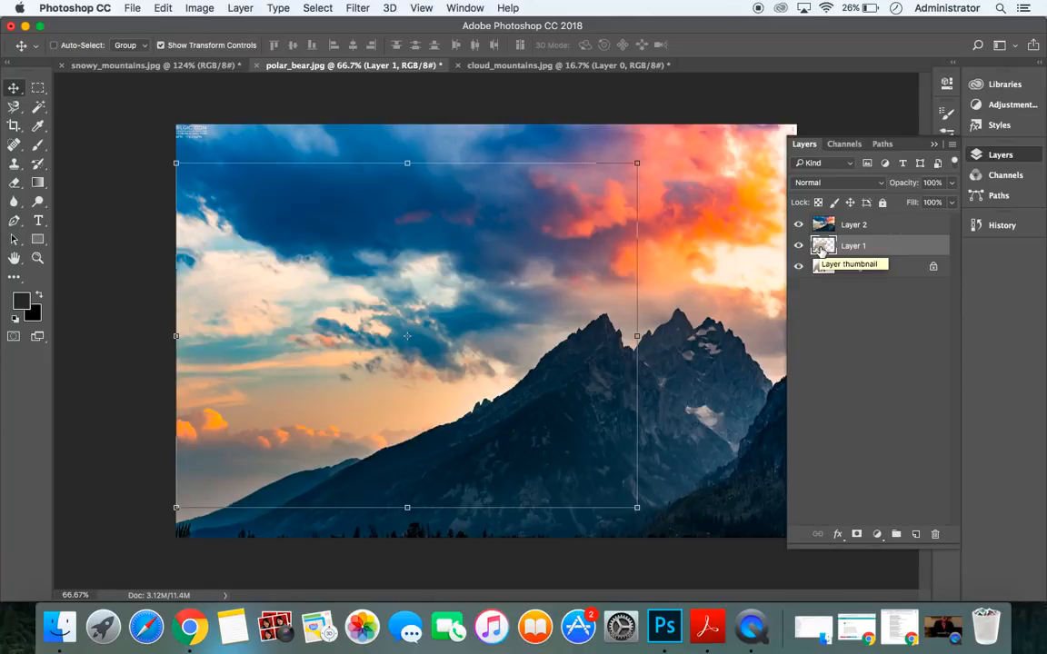
key(super)
super+click(822, 247)
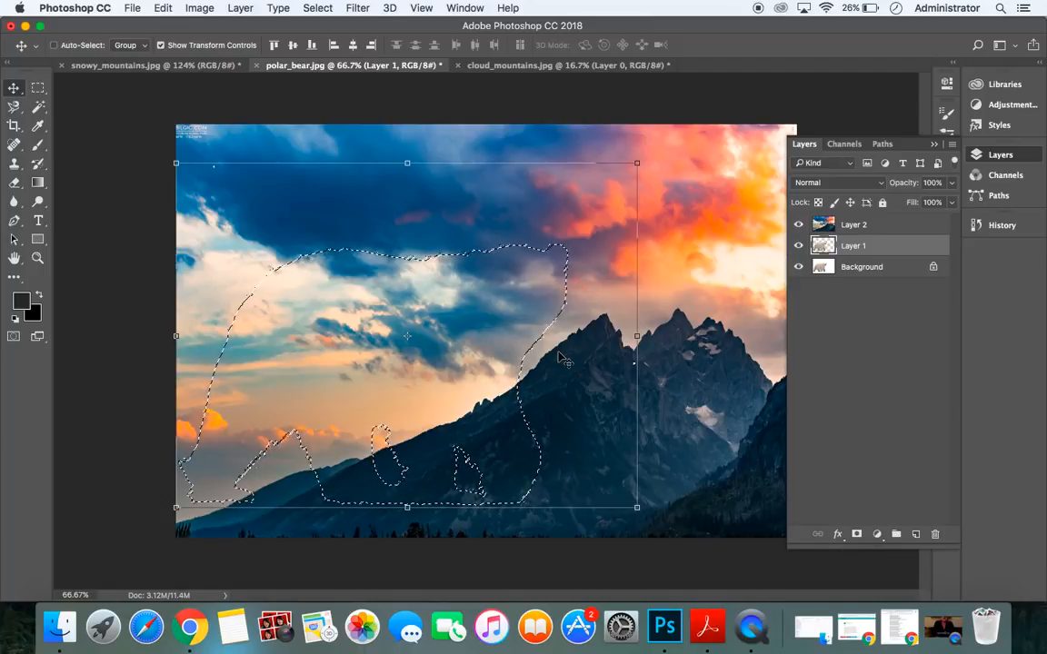
click(857, 535)
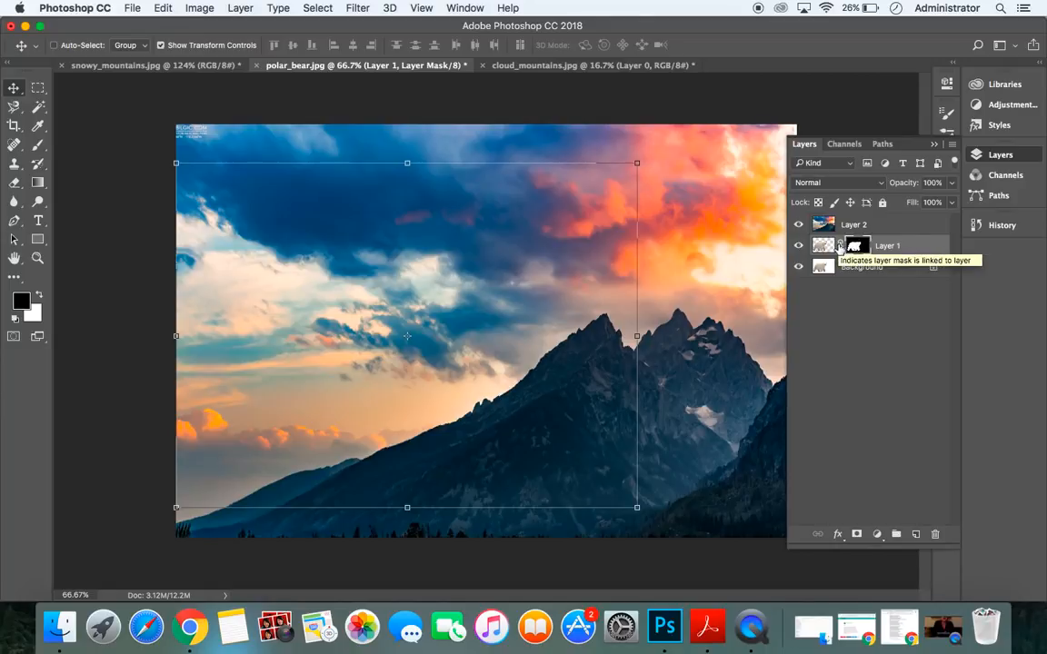
click(839, 247)
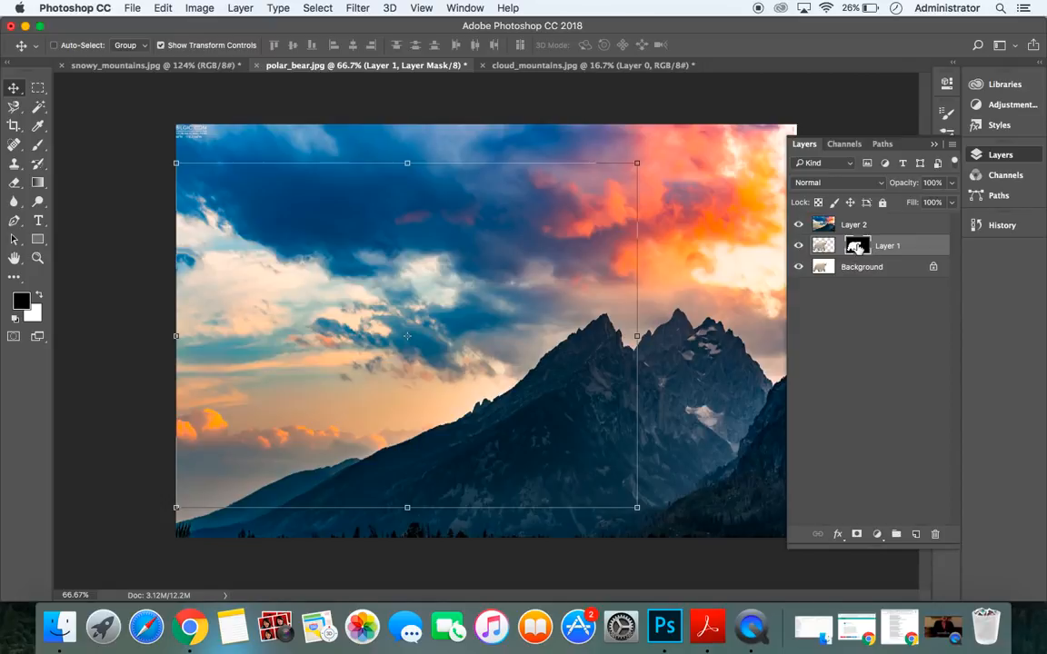
drag(857, 247, 851, 227)
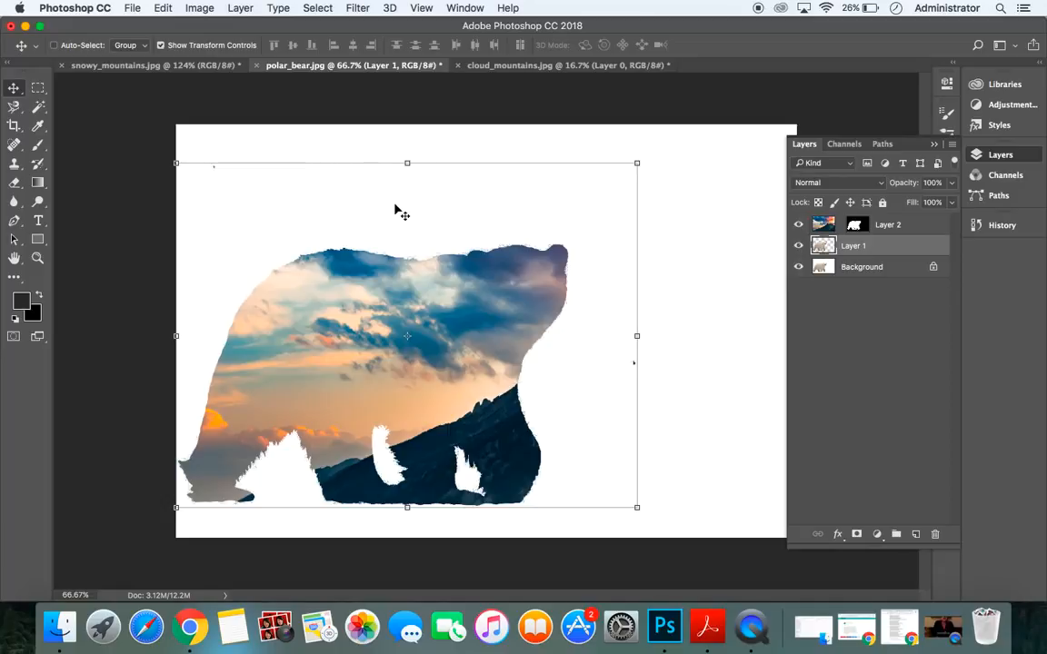
Reposition the landscape image inside its bear-shaped mask so the mountain peaks fill the bear's body.
click(836, 225)
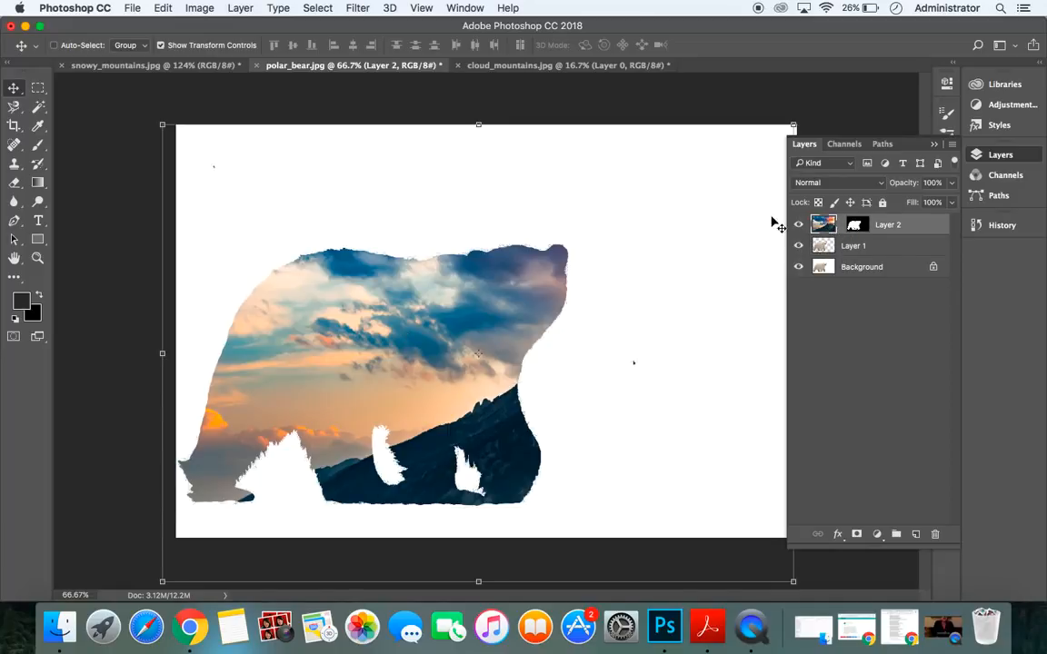
drag(411, 295, 233, 336)
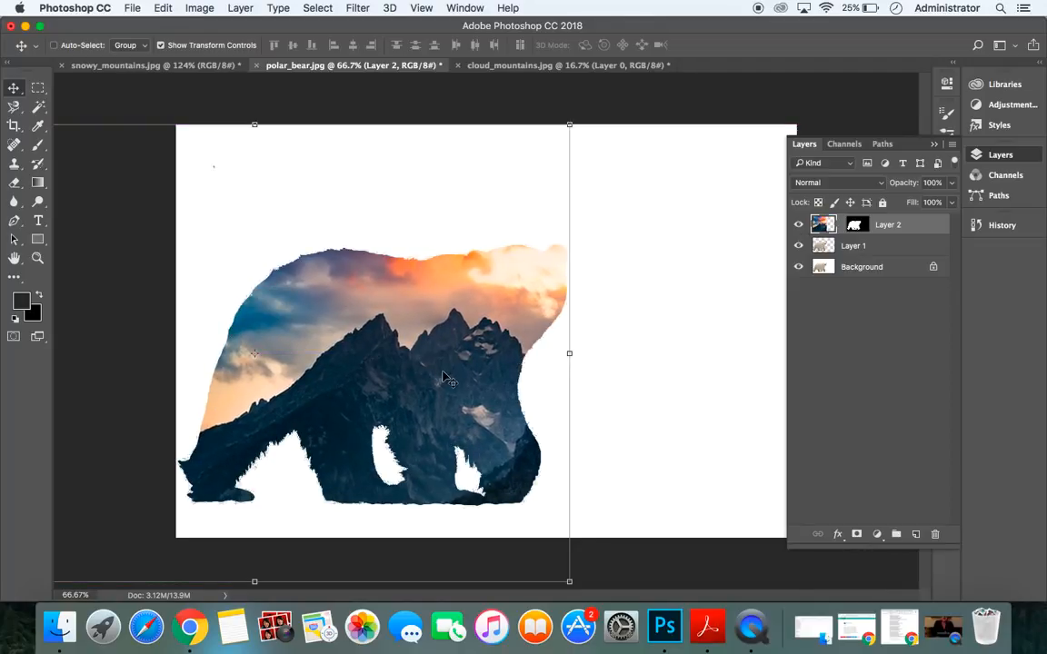
mouse_move(443, 379)
mouse_down()
mouse_move(436, 356)
mouse_move(433, 416)
mouse_move(435, 367)
mouse_up()
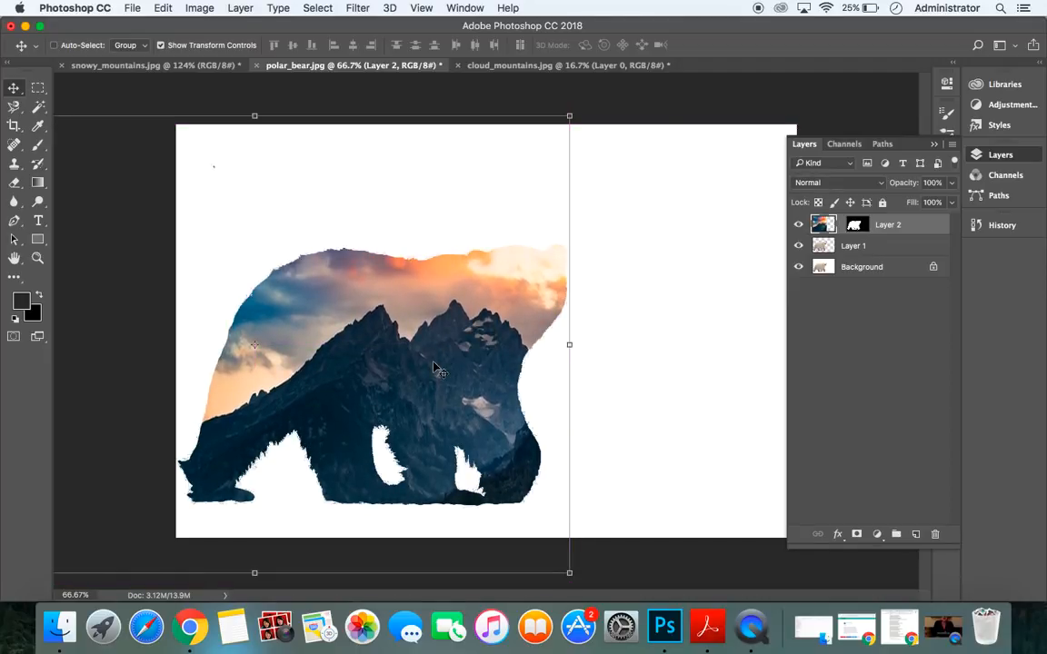
Duplicate the bear cutout in Layer 1 and place the copy above the masked landscape layer.
click(863, 251)
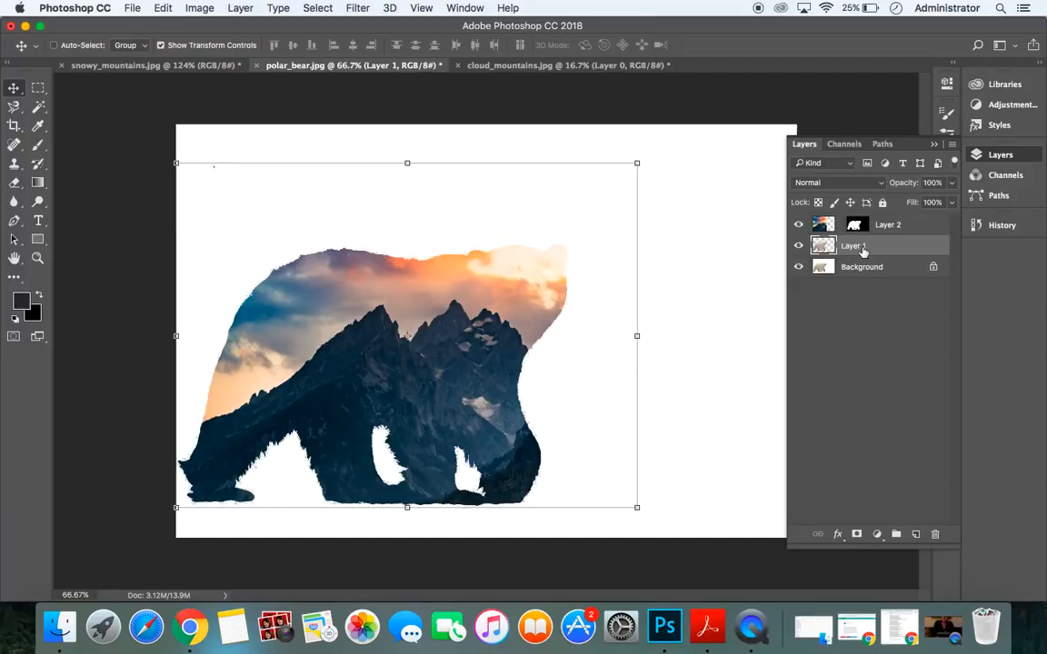
key(super+j)
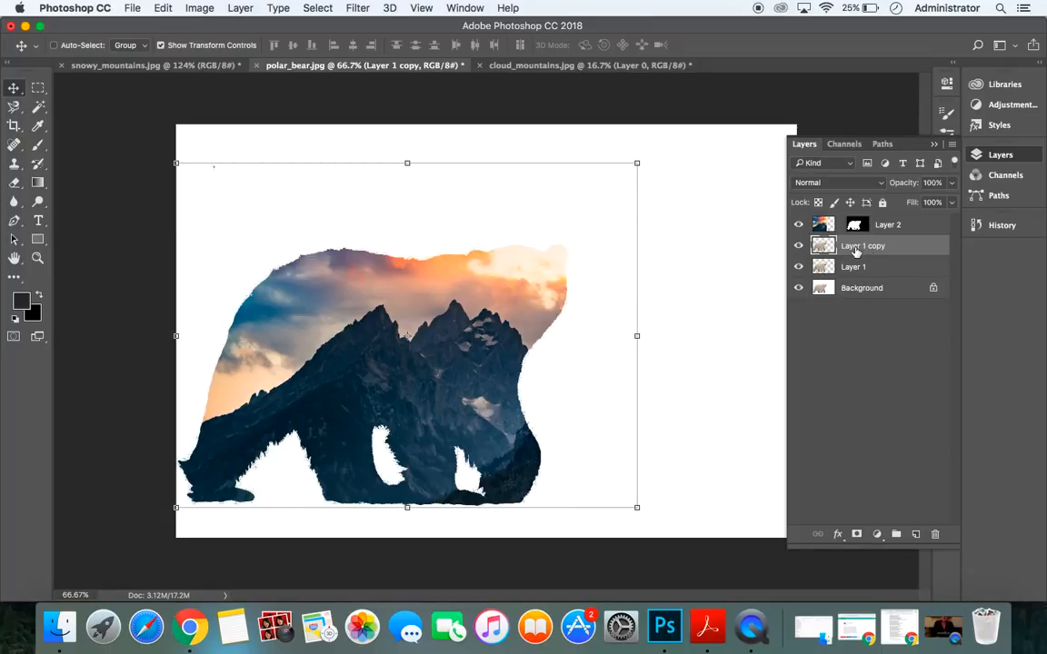
drag(855, 249, 848, 226)
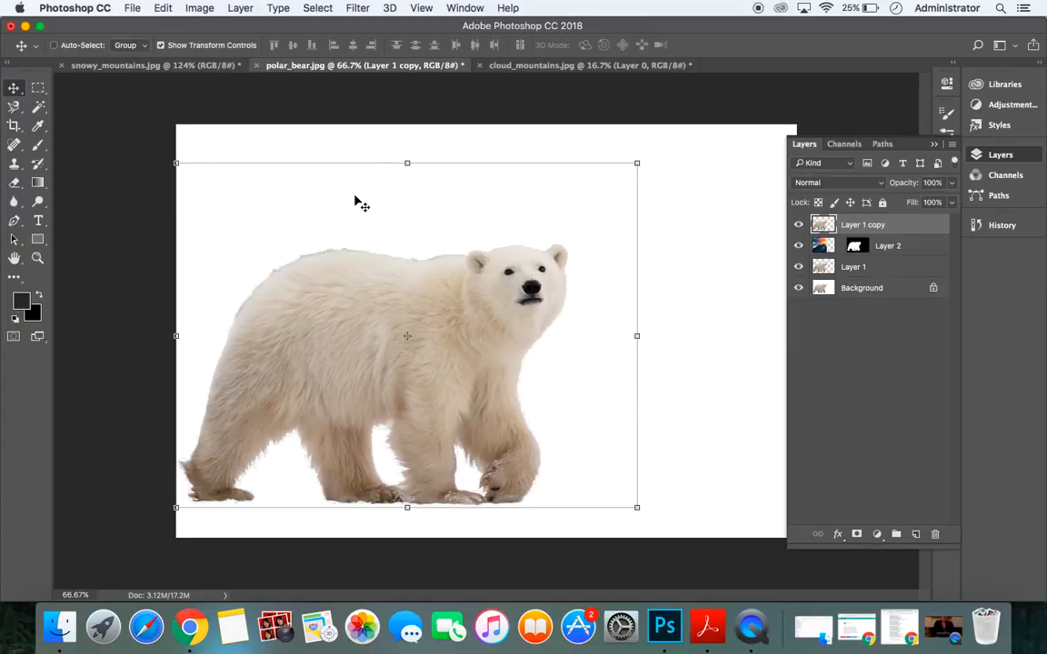
Desaturate the top bear copy and set its blend mode to Multiply.
click(206, 7)
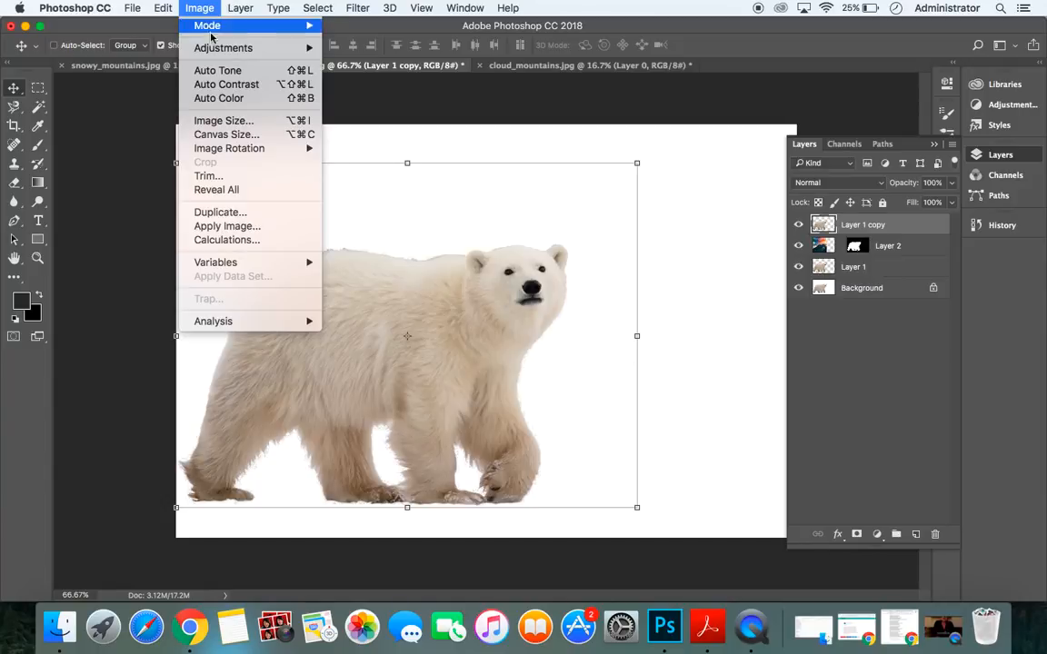
mouse_move(229, 49)
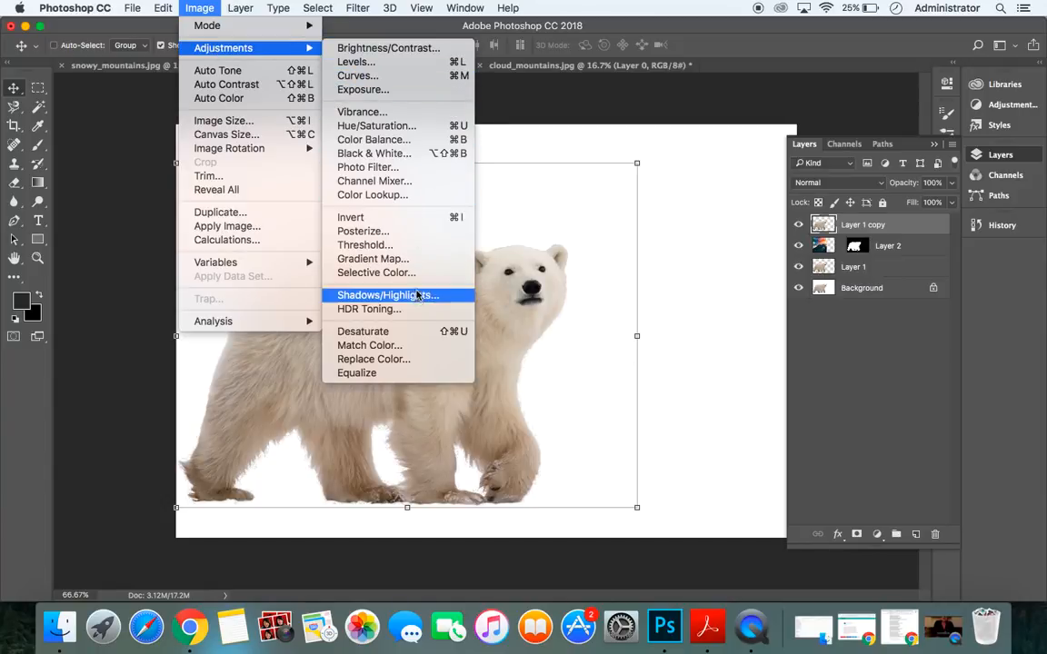
click(415, 333)
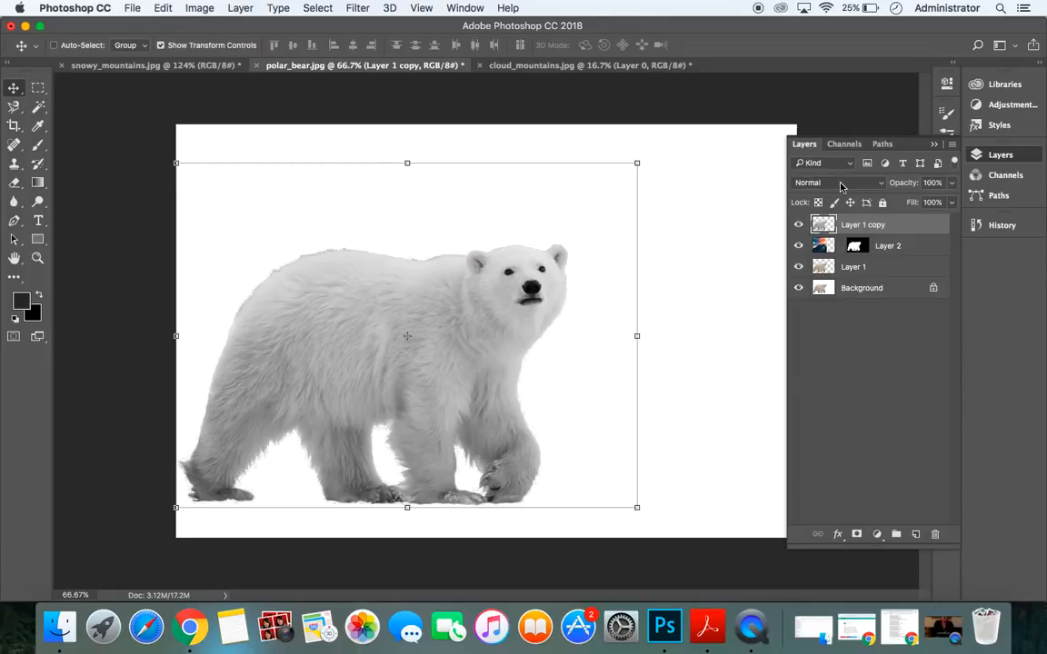
click(878, 186)
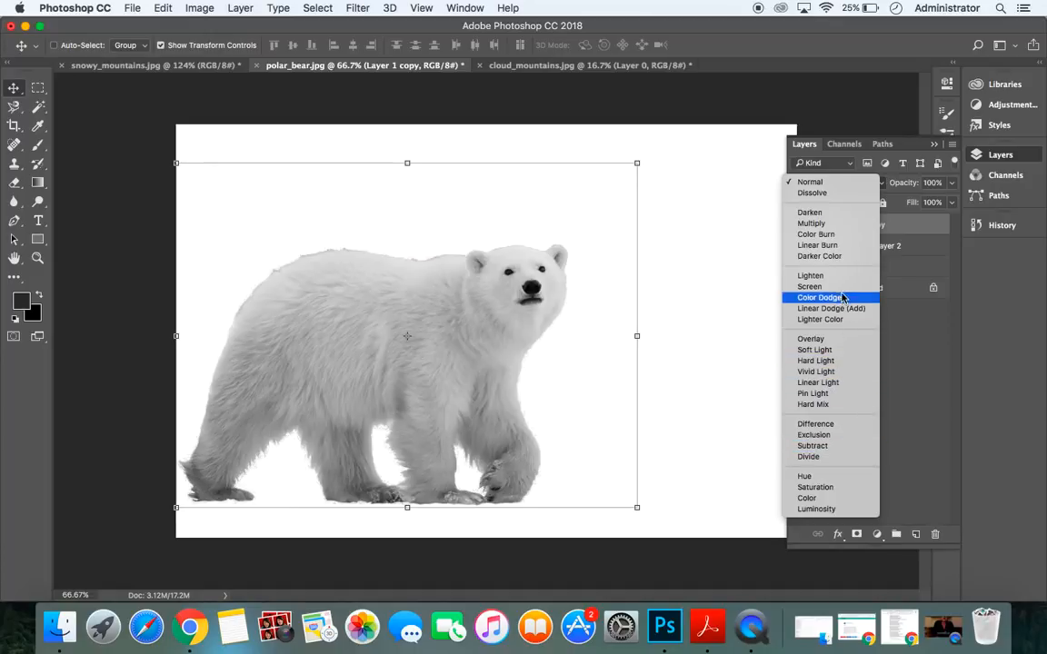
click(838, 224)
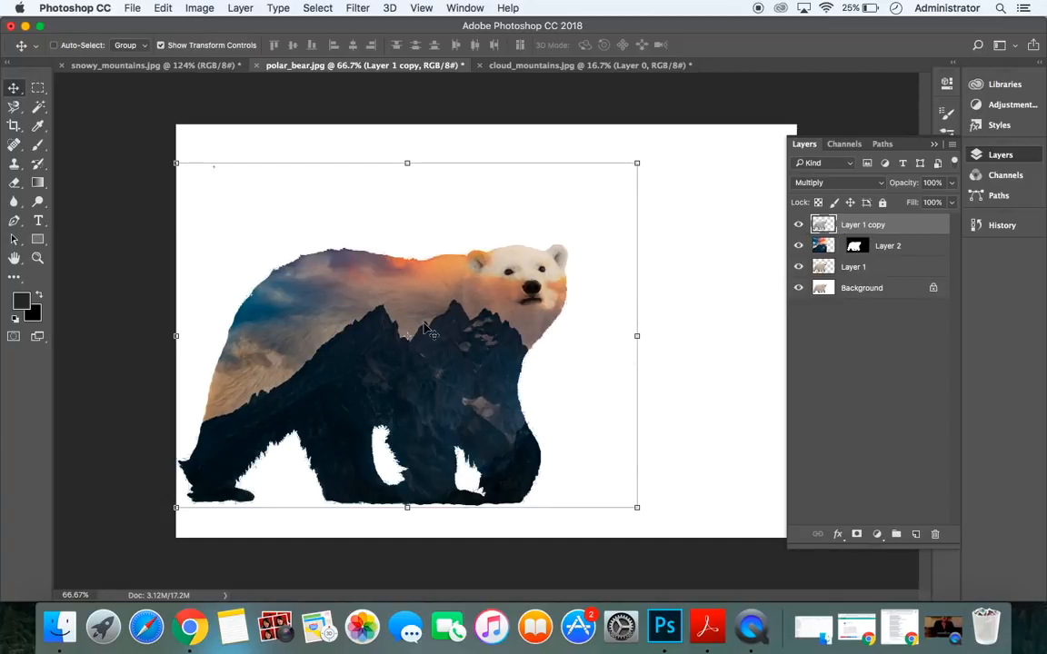
Add a blank white layer mask to the desaturated bear layer, Layer 1 copy.
scroll(424, 329, up, 6)
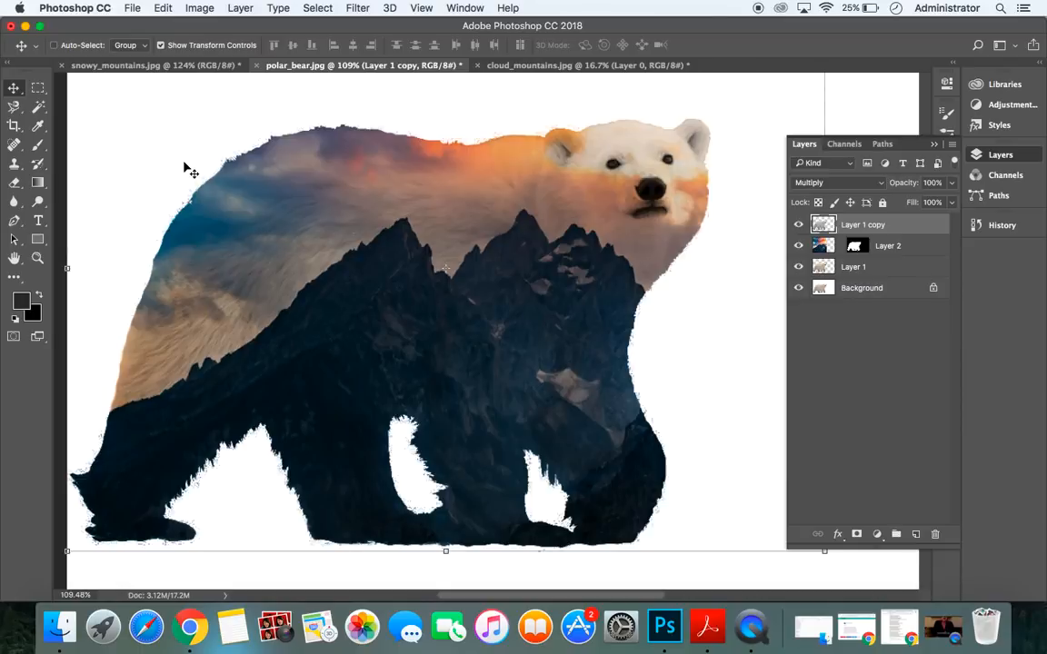
click(871, 335)
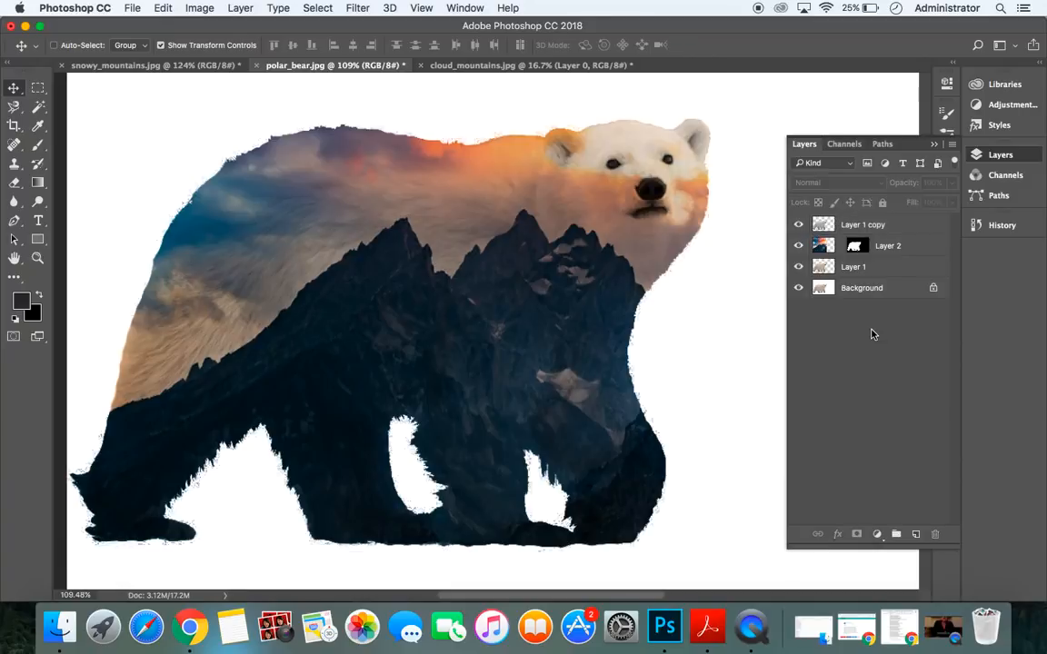
click(871, 224)
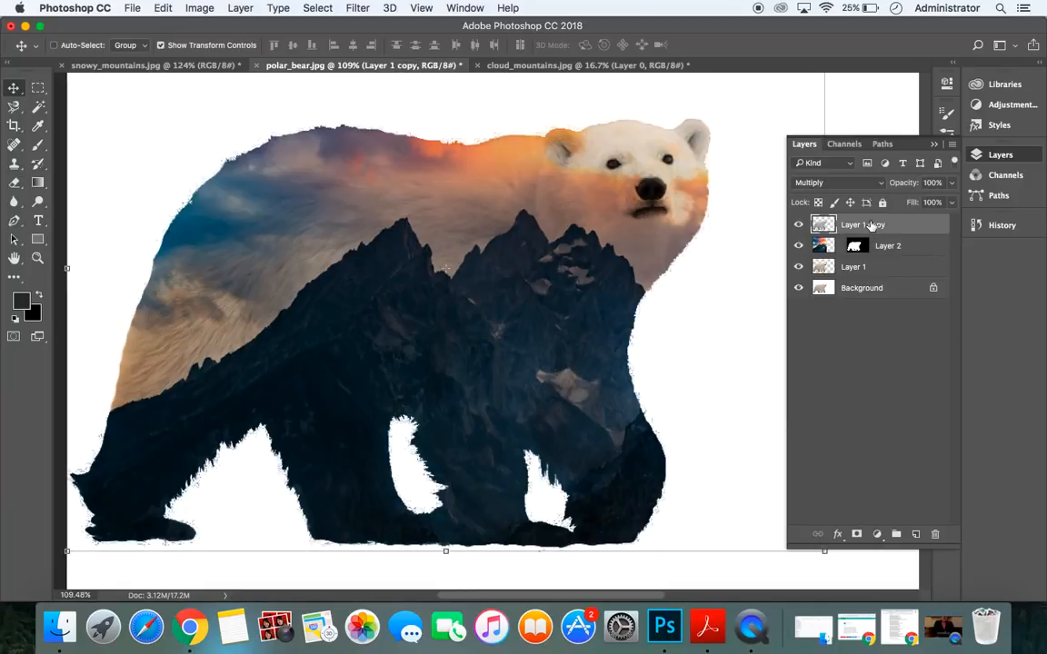
click(857, 535)
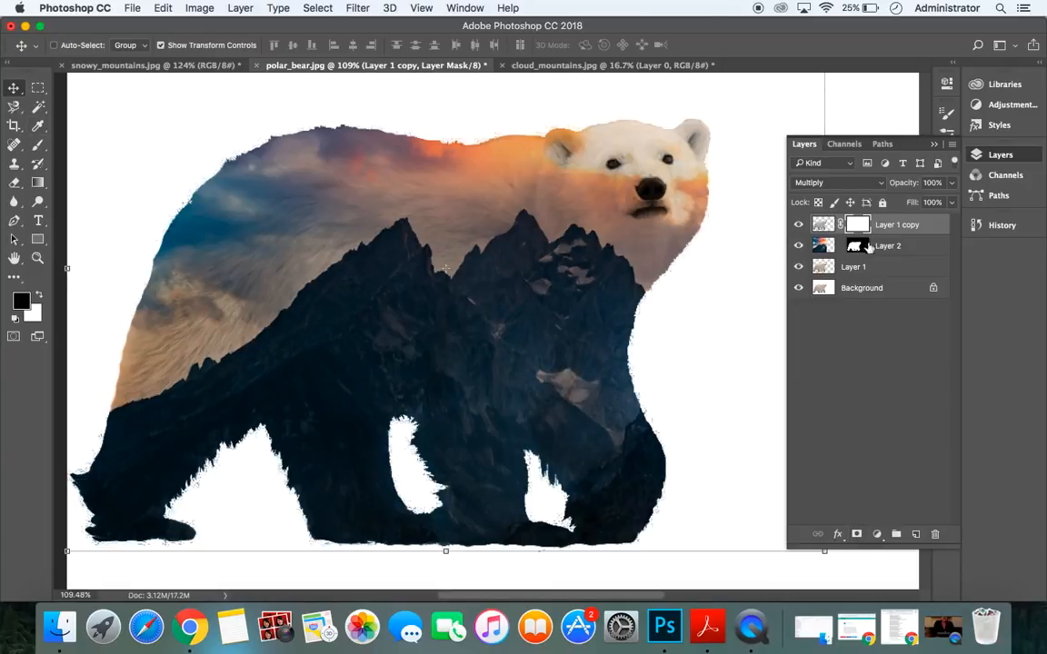
Paint black on the Layer 1 copy mask with a soft 134 px brush to hide the fur texture over the sky area.
click(38, 147)
click(62, 45)
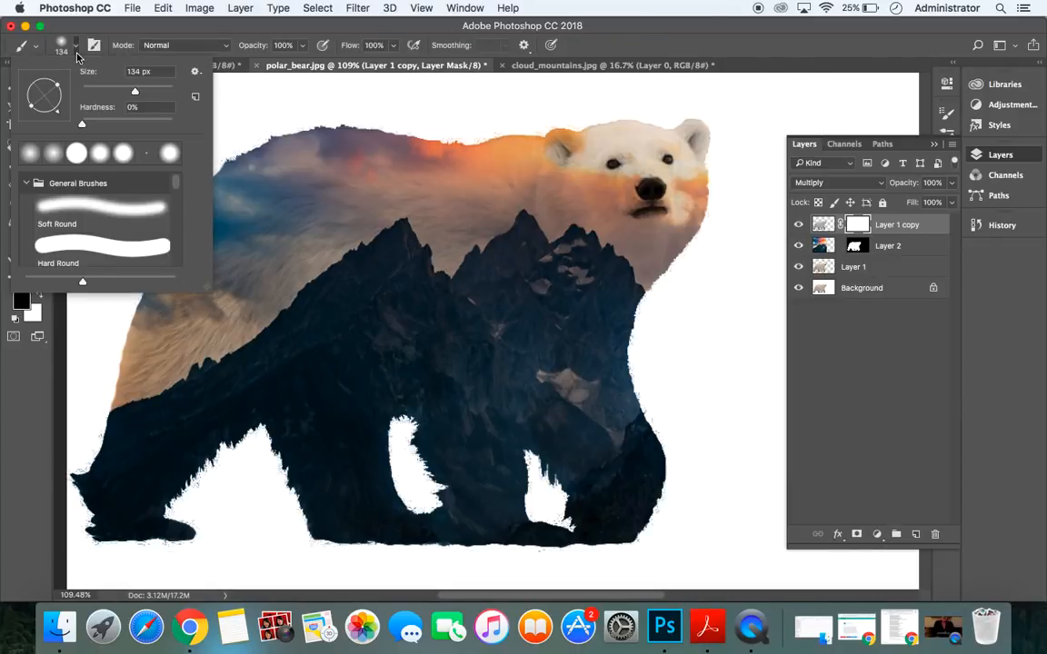
click(50, 147)
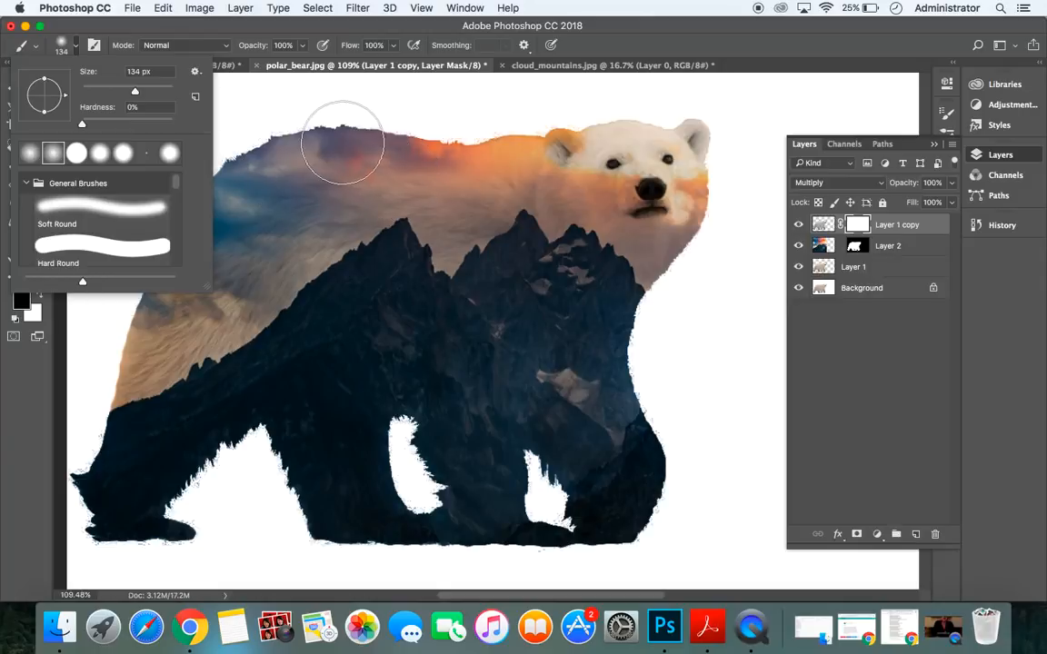
click(273, 96)
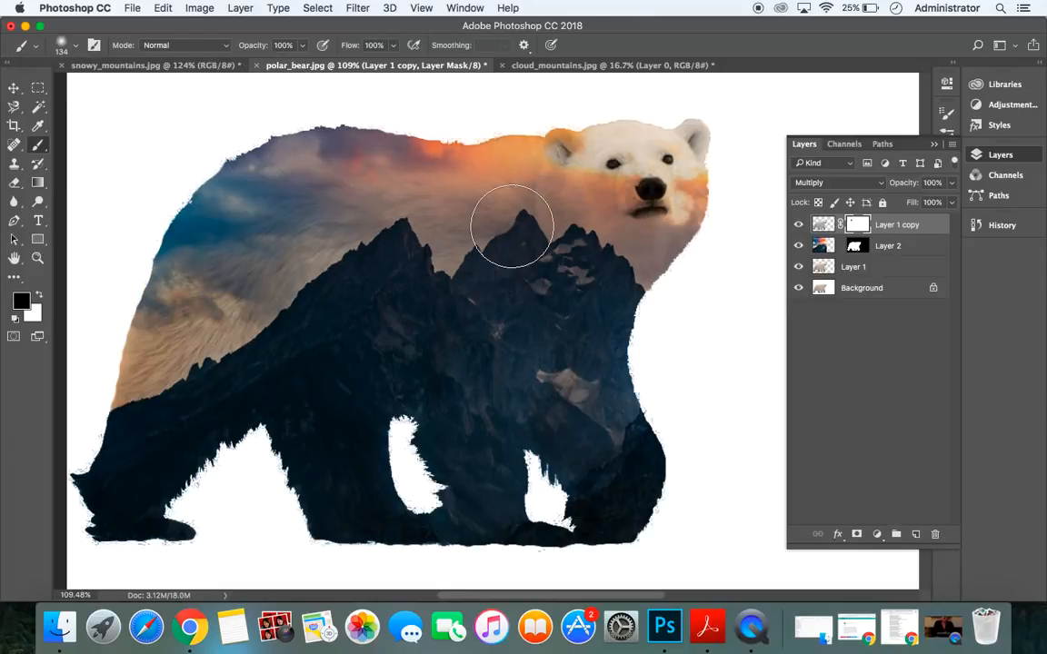
click(273, 214)
mouse_move(233, 257)
mouse_down()
mouse_move(326, 199)
mouse_move(193, 284)
mouse_move(284, 242)
mouse_move(238, 293)
mouse_move(164, 341)
mouse_move(210, 213)
mouse_move(162, 327)
mouse_move(232, 291)
mouse_move(138, 368)
mouse_move(145, 343)
mouse_move(105, 361)
mouse_move(158, 349)
mouse_move(197, 321)
mouse_move(131, 349)
mouse_move(218, 328)
mouse_move(249, 269)
mouse_move(97, 368)
mouse_move(183, 323)
mouse_move(194, 335)
mouse_move(112, 369)
mouse_up()
mouse_move(334, 121)
mouse_down()
mouse_move(217, 201)
mouse_move(297, 154)
mouse_move(410, 146)
mouse_move(298, 236)
mouse_move(256, 289)
mouse_move(433, 157)
mouse_move(456, 199)
mouse_move(426, 229)
mouse_move(440, 192)
mouse_move(460, 213)
mouse_move(481, 147)
mouse_move(498, 182)
mouse_move(509, 172)
mouse_move(567, 324)
mouse_up()
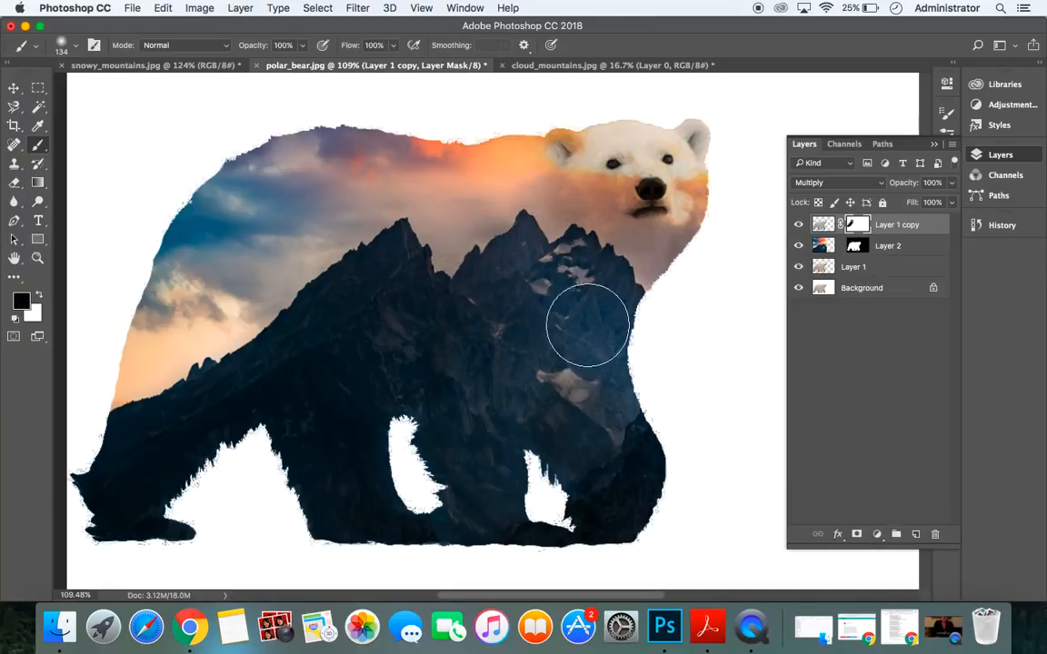
Paint the Layer 1 copy mask black over the mountains and down toward the legs and chest to hide the bear's dark fur there.
mouse_move(556, 329)
mouse_down()
mouse_move(479, 258)
mouse_move(447, 283)
mouse_move(394, 242)
mouse_move(329, 363)
mouse_move(472, 245)
mouse_move(450, 329)
mouse_move(347, 355)
mouse_move(452, 168)
mouse_move(365, 186)
mouse_move(250, 170)
mouse_move(441, 148)
mouse_move(409, 137)
mouse_up()
mouse_move(129, 395)
mouse_down()
mouse_move(190, 321)
mouse_move(116, 487)
mouse_move(180, 406)
mouse_move(214, 407)
mouse_move(321, 372)
mouse_move(318, 358)
mouse_move(347, 431)
mouse_move(482, 432)
mouse_move(465, 480)
mouse_move(527, 489)
mouse_move(484, 516)
mouse_move(610, 396)
mouse_move(648, 378)
mouse_move(460, 437)
mouse_move(543, 398)
mouse_move(424, 395)
mouse_move(302, 422)
mouse_move(413, 344)
mouse_move(259, 461)
mouse_move(328, 484)
mouse_move(374, 456)
mouse_move(309, 505)
mouse_move(398, 486)
mouse_move(276, 425)
mouse_move(342, 364)
mouse_move(202, 477)
mouse_move(260, 411)
mouse_move(164, 467)
mouse_move(146, 439)
mouse_move(119, 426)
mouse_move(118, 360)
mouse_move(104, 488)
mouse_move(127, 429)
mouse_move(80, 481)
mouse_up()
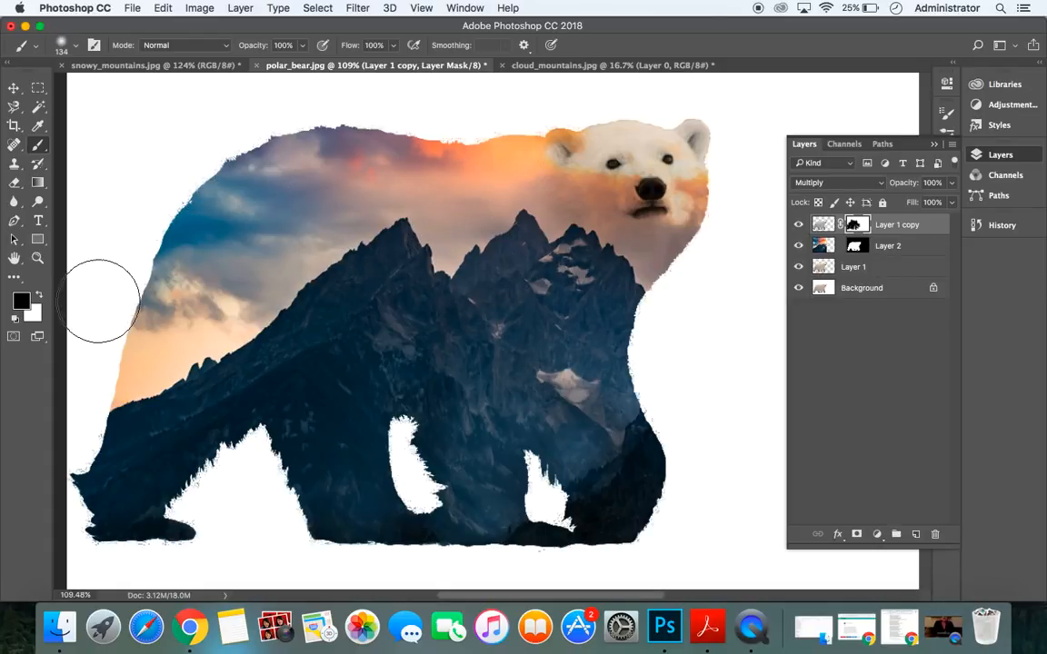
drag(602, 282, 668, 311)
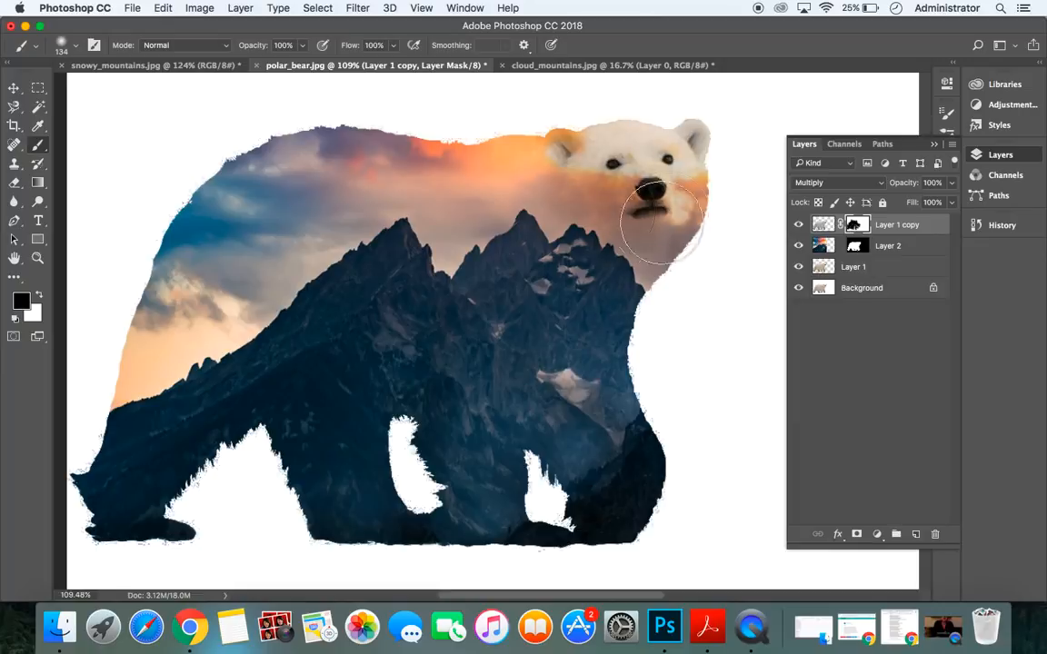
Lower the opacity of Layer 1 copy to 65% to soften the bear's face.
click(953, 184)
drag(948, 202, 939, 204)
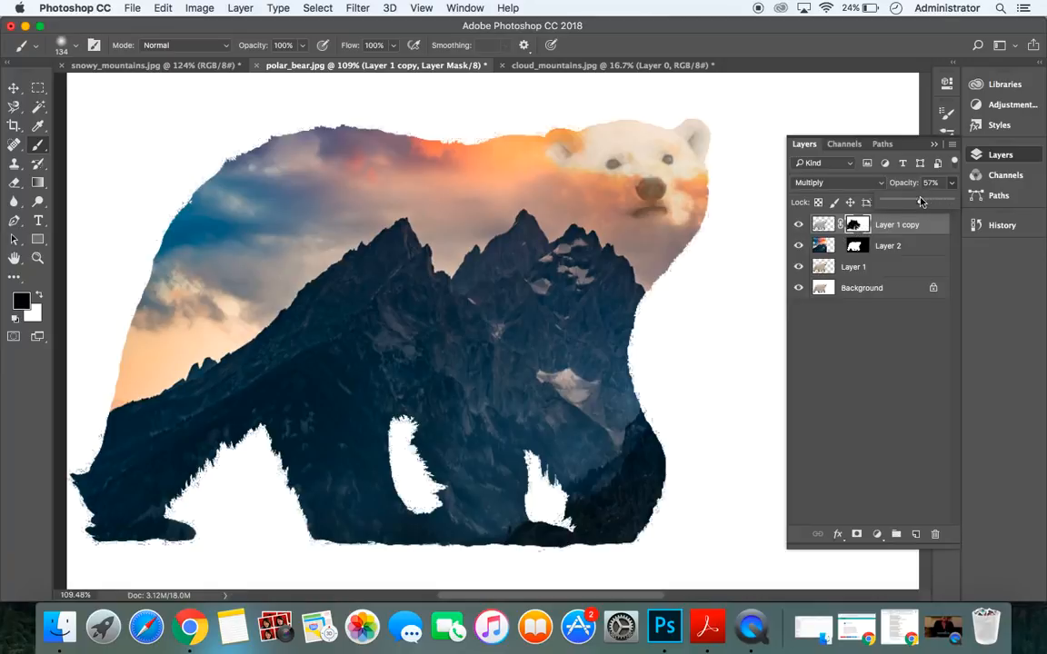
drag(936, 203, 932, 205)
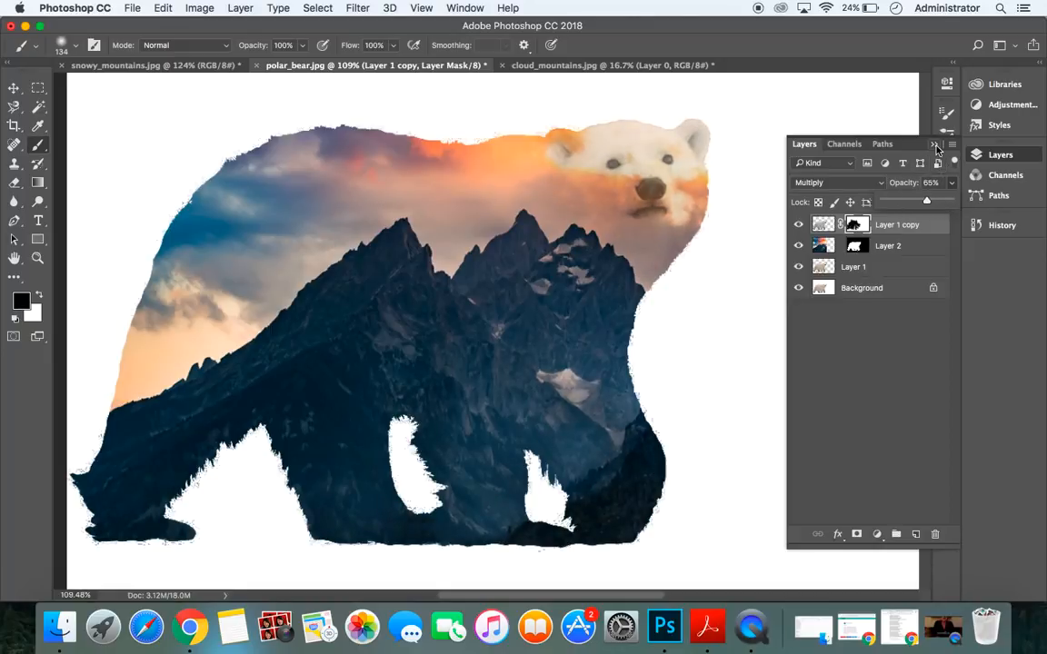
click(935, 145)
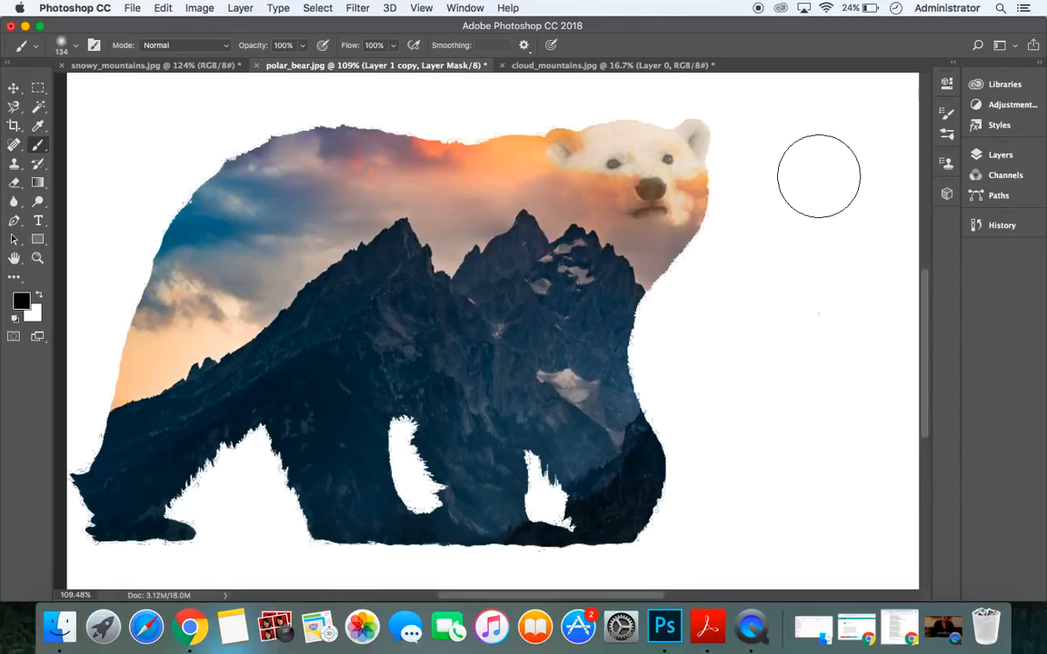
scroll(819, 175, down, 5)
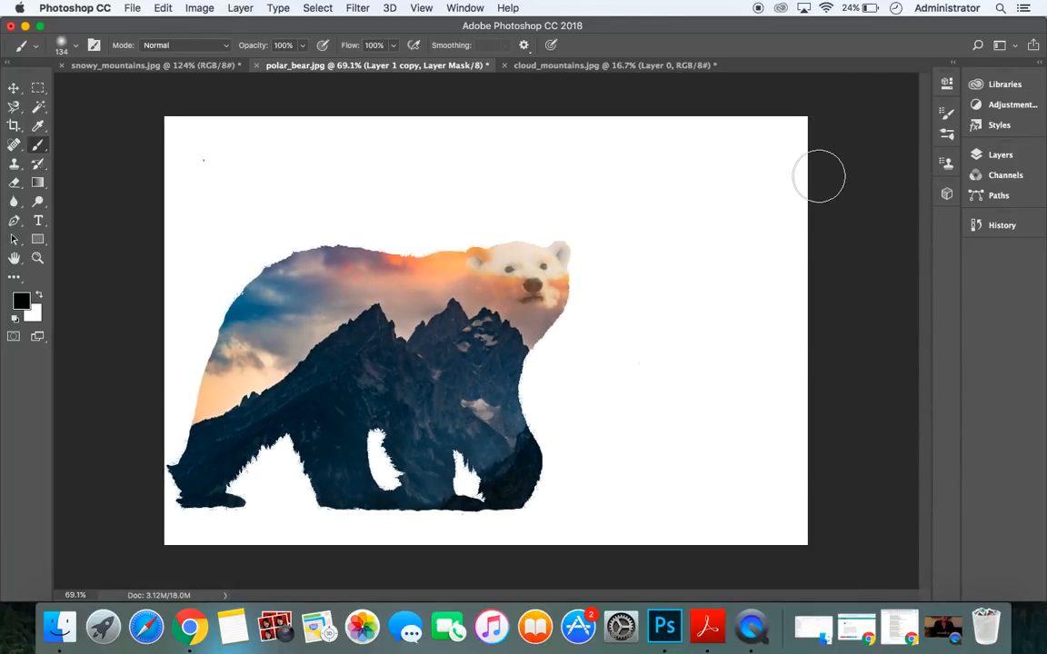
click(999, 154)
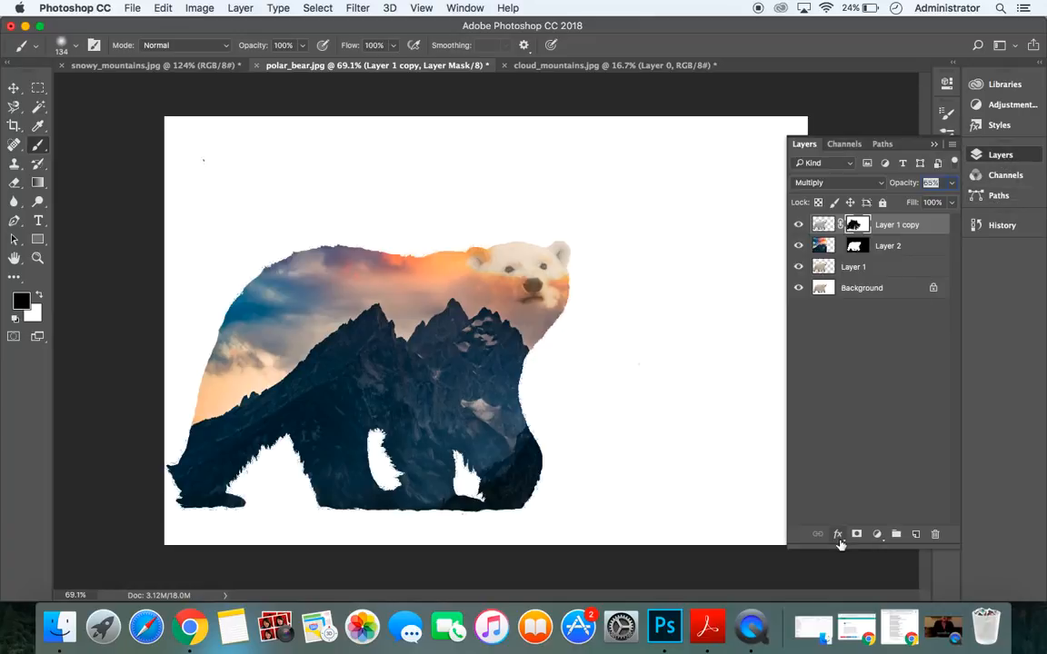
click(878, 541)
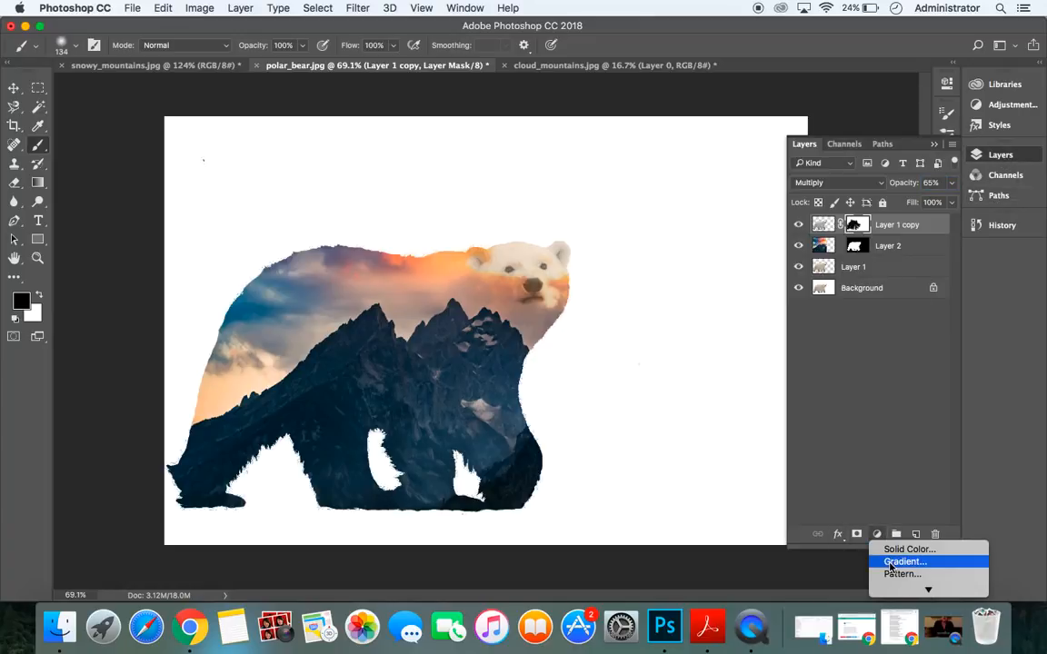
click(891, 482)
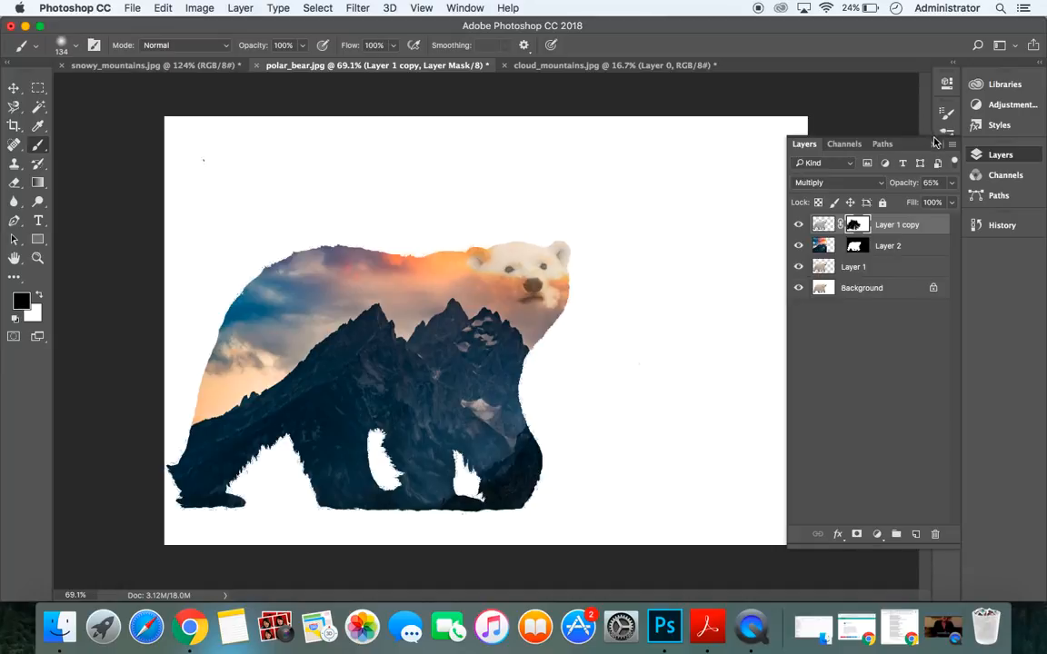
click(933, 146)
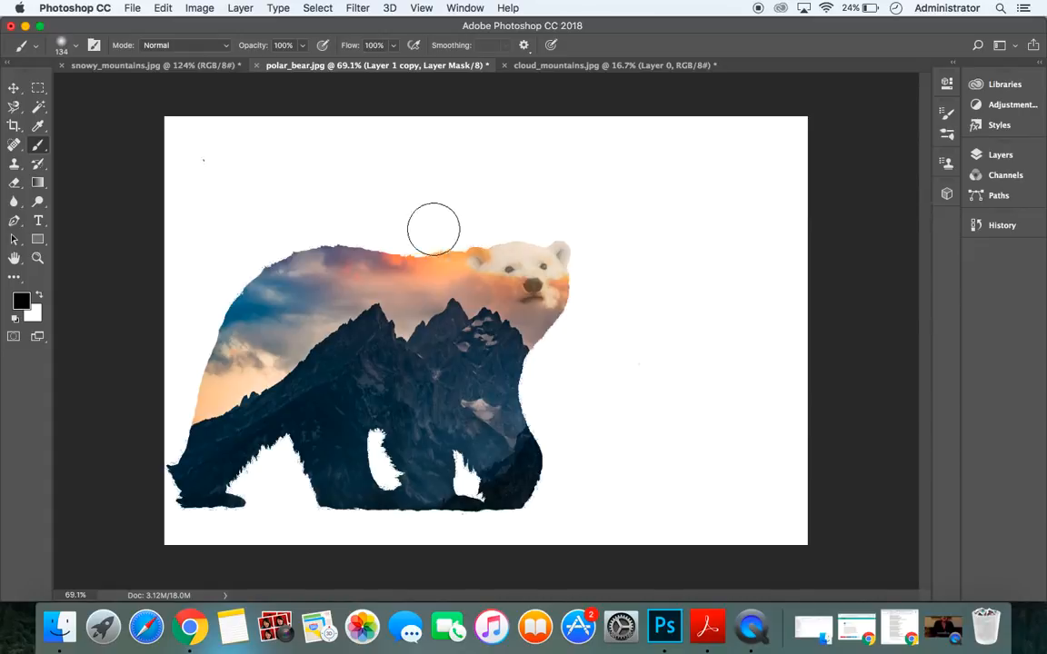
Set up an Export As of the polar_bear image in PNG format with transparency, and cancel it without exporting.
click(14, 88)
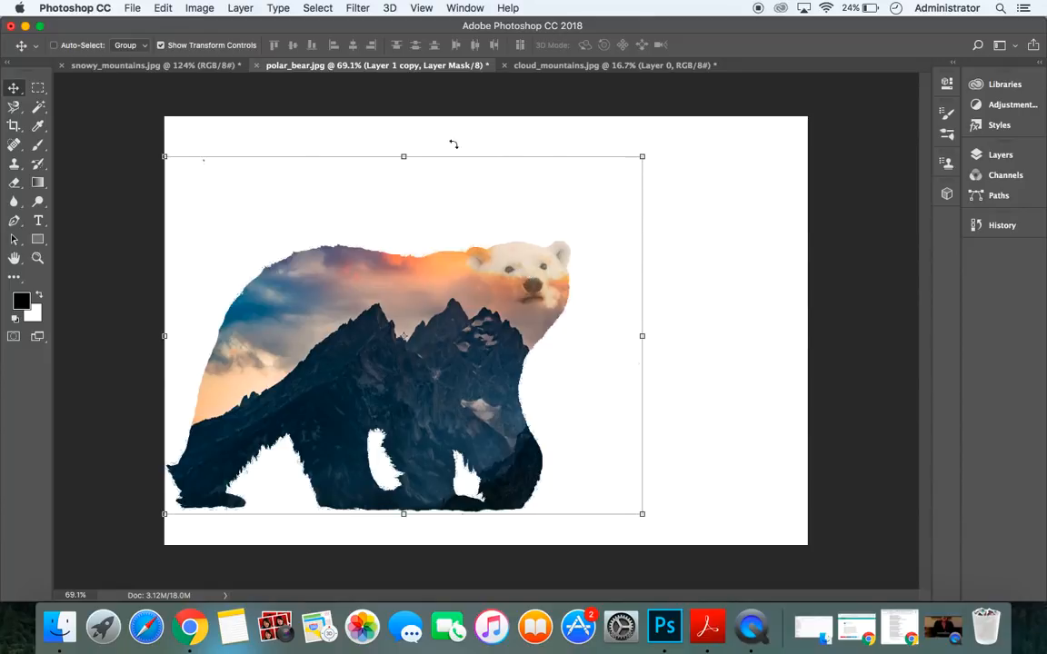
click(132, 8)
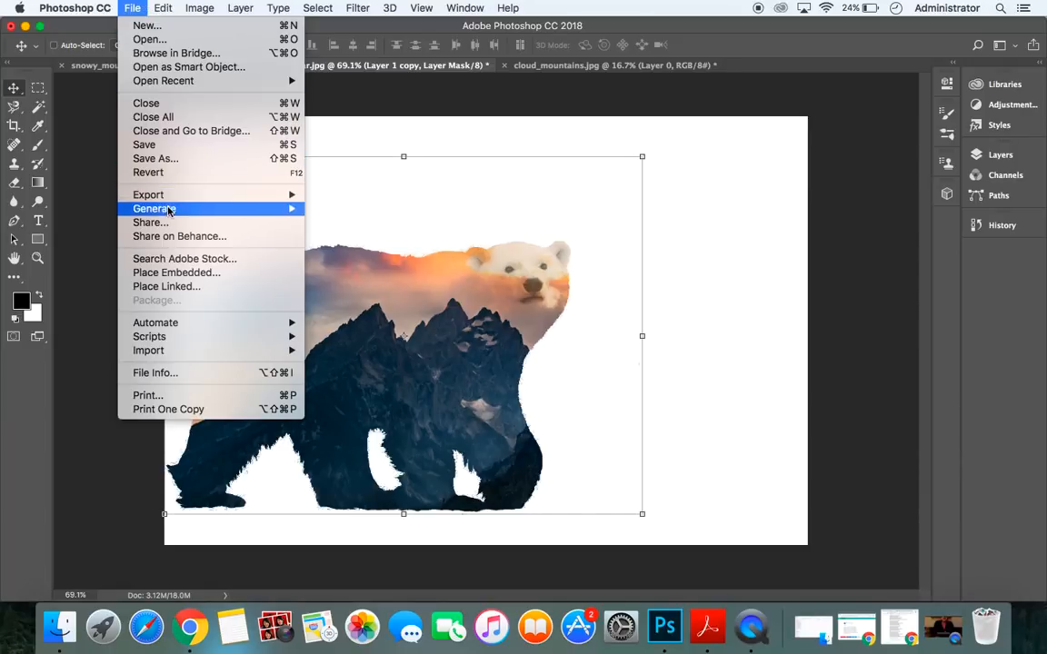
mouse_move(166, 195)
click(345, 210)
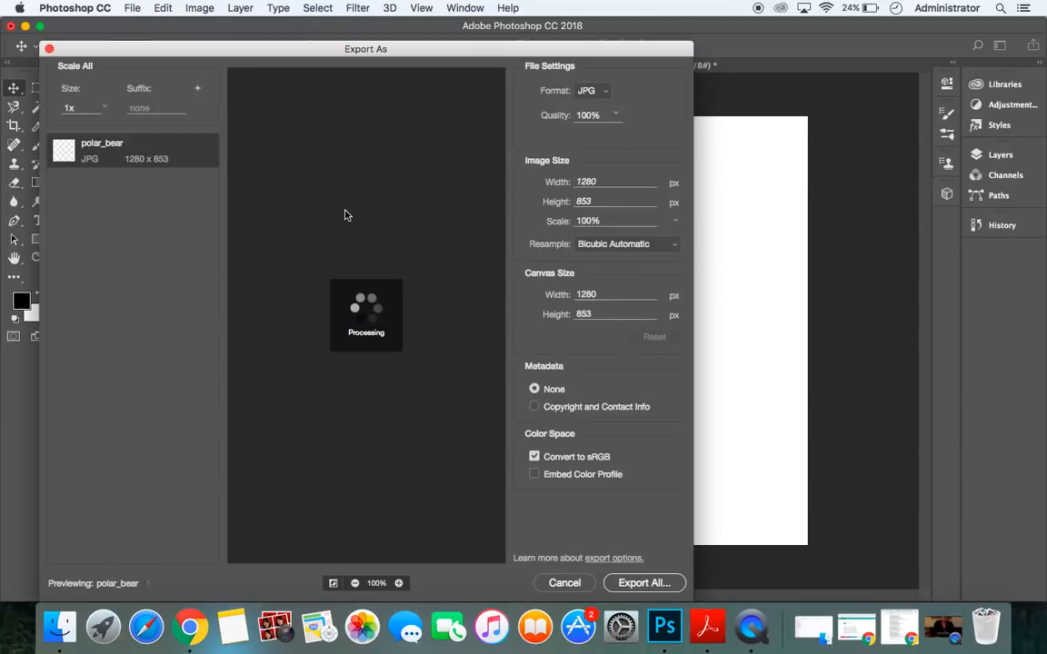
click(606, 95)
click(600, 106)
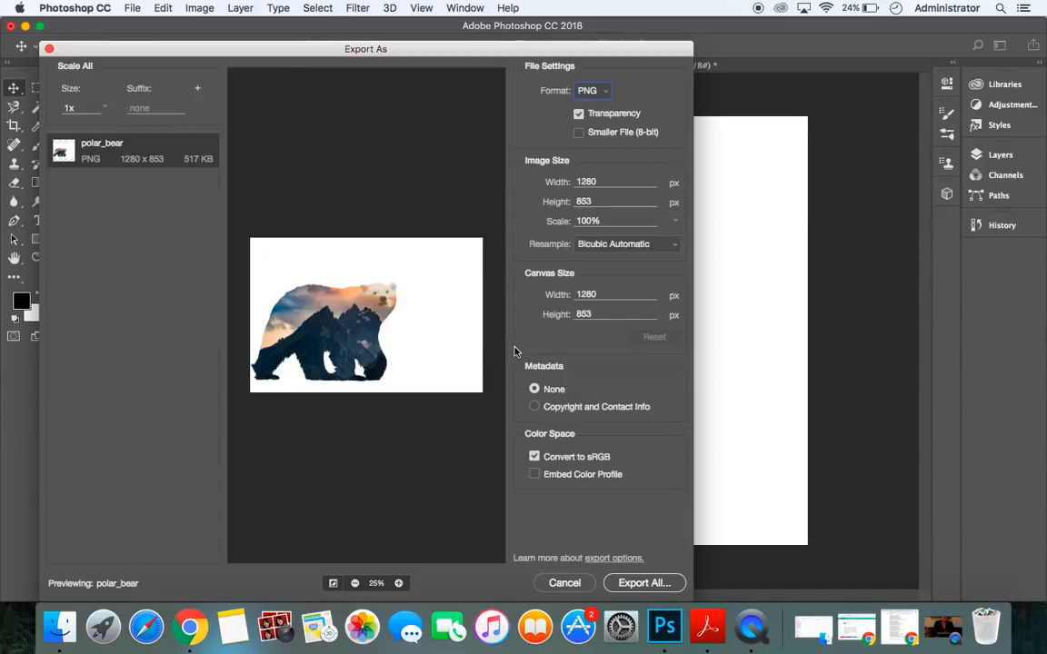
click(564, 583)
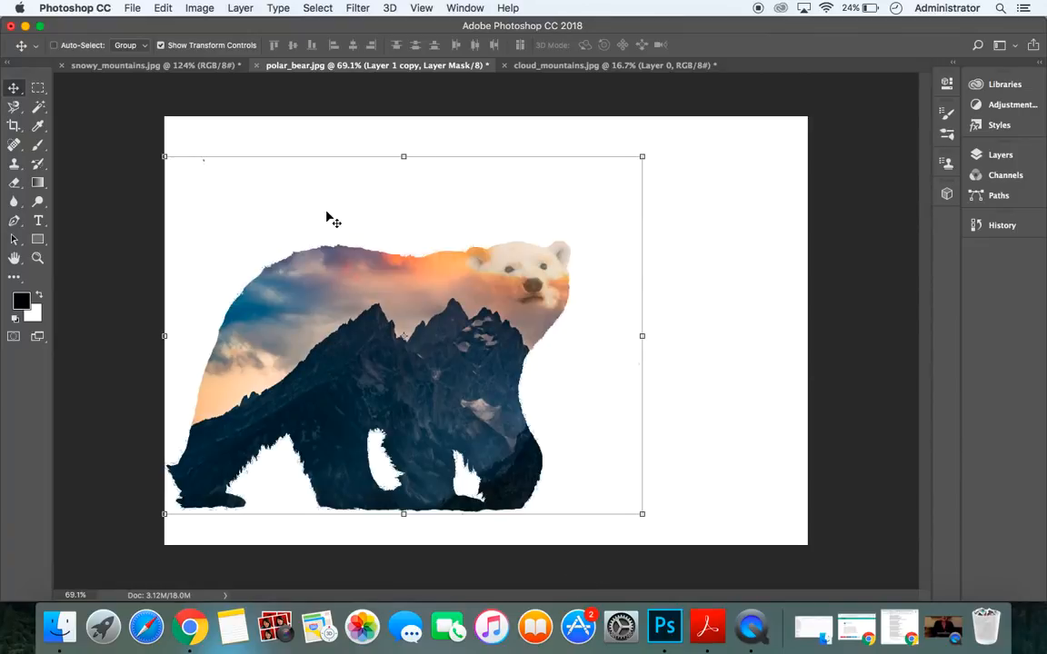
Move the desaturated bear layer, Layer 1 copy, slightly up and to the right relative to the masked landscape.
drag(333, 219, 177, 121)
drag(431, 213, 554, 284)
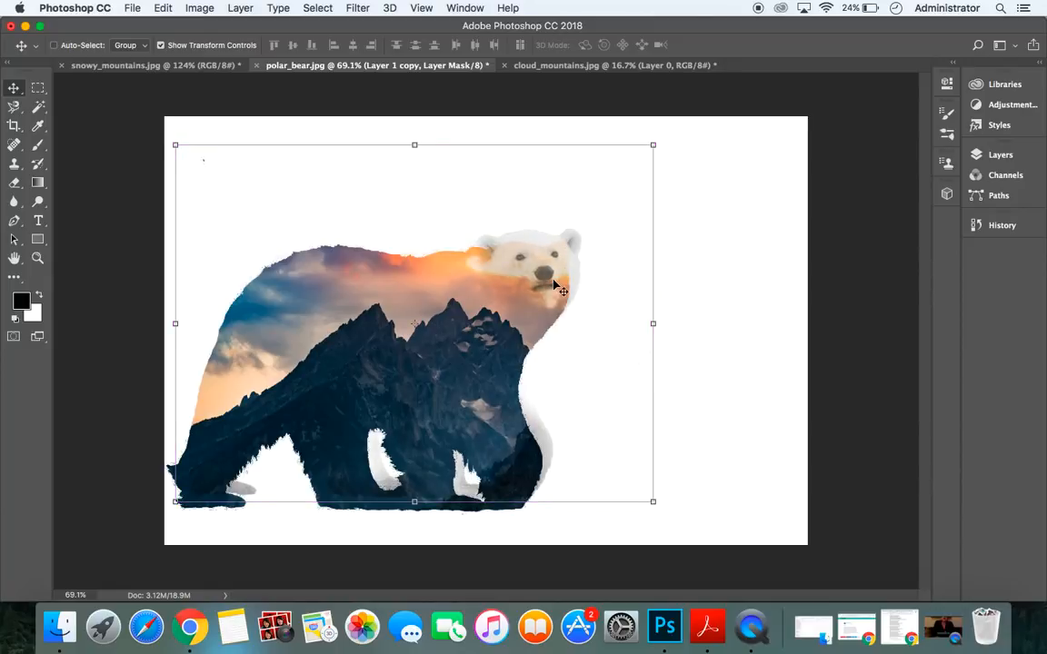